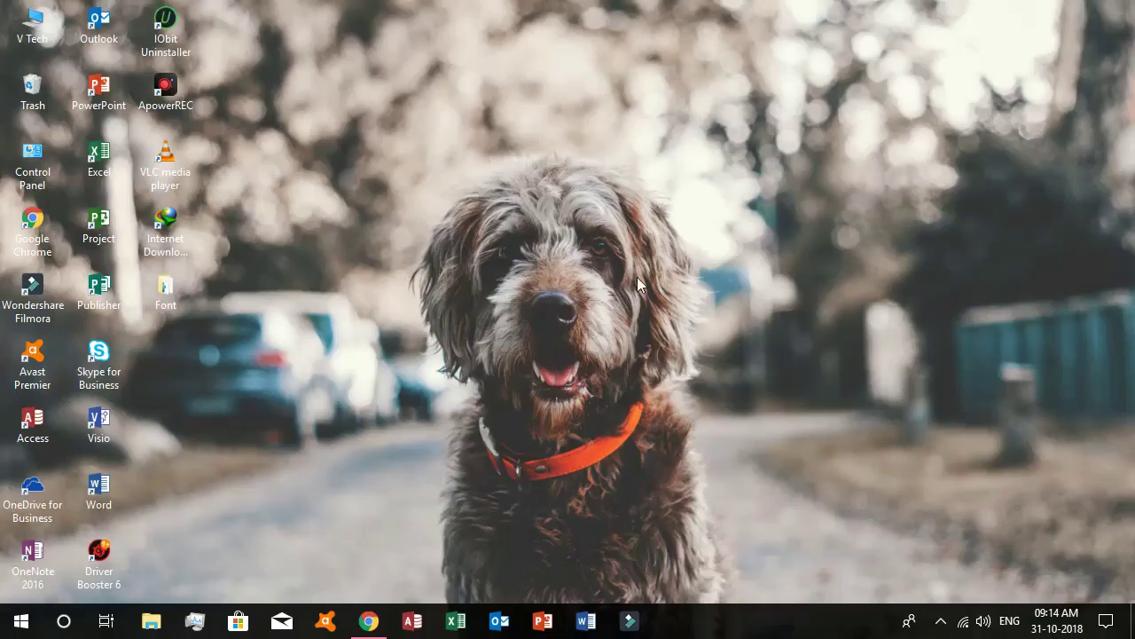
Step: Open the New Reg file from the desktop's Font folder for editing in Notepad and maximize its window
click(639, 271)
double_click(182, 288)
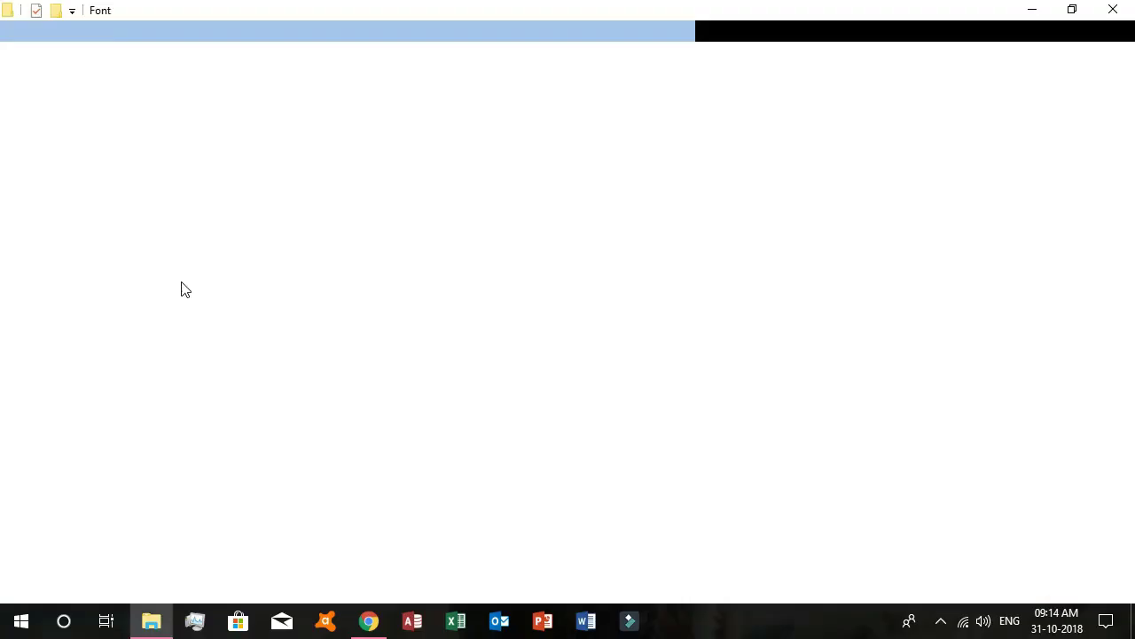
click(320, 117)
right_click(322, 124)
click(355, 150)
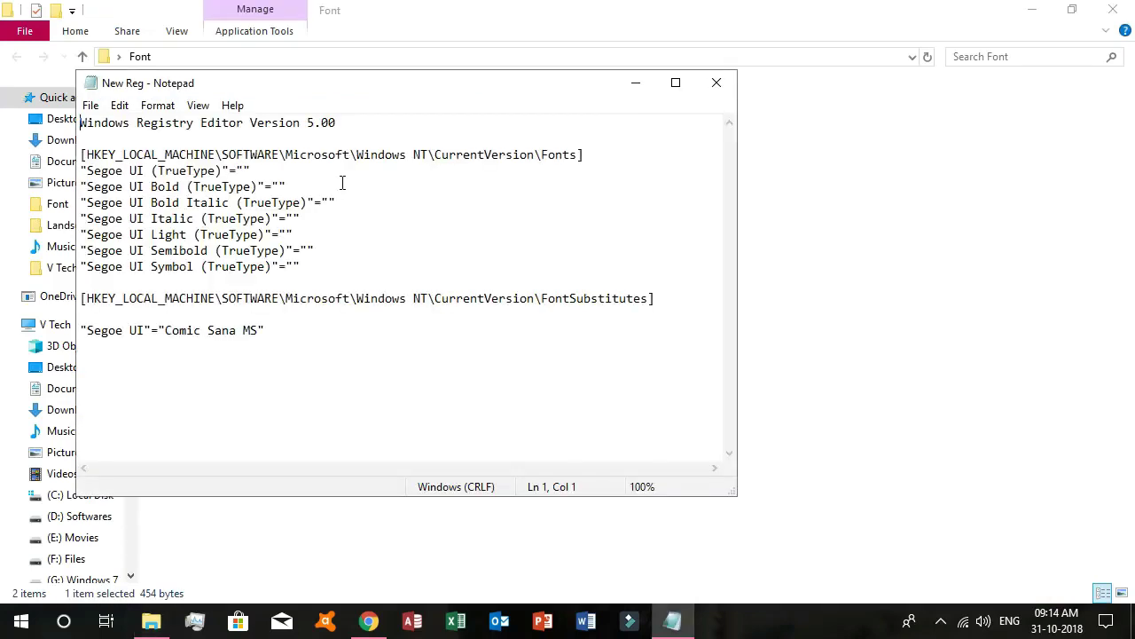
double_click(513, 84)
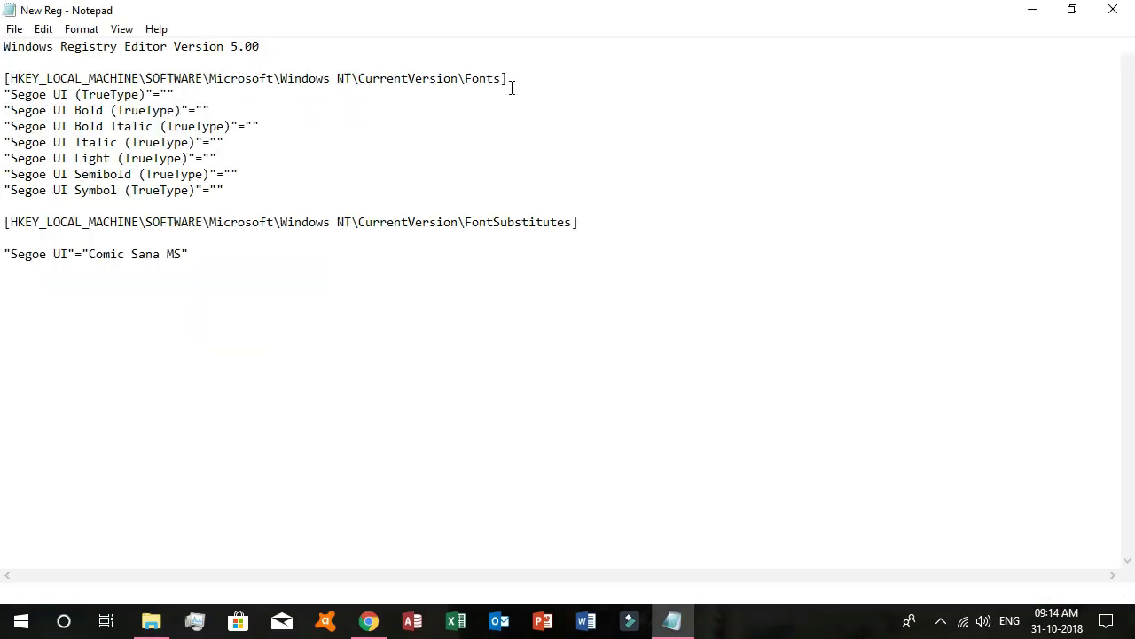
Step: Correct the Segoe UI substitute font name on the last line to "Comic Sans MS"
click(181, 254)
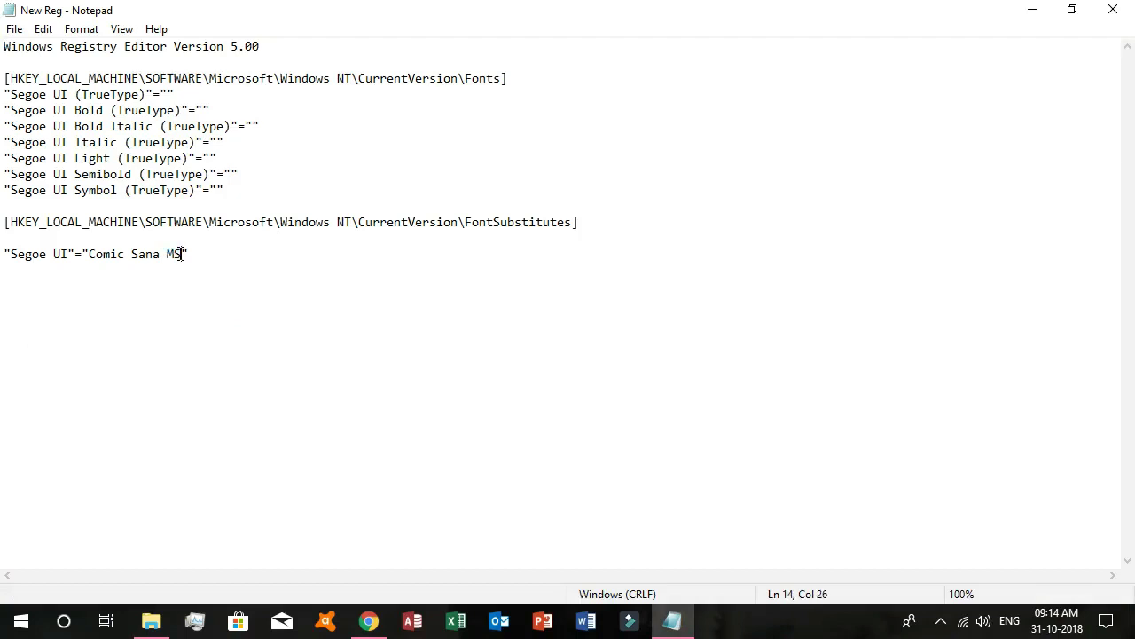
key(BackSpace)
key(BackSpace)
key(BackSpace)
key(BackSpace)
key(BackSpace)
key(BackSpace)
key(BackSpace)
key(BackSpace)
key(BackSpace)
Step: Try to save the edited file as New Reg in the Font folder, replacing the existing file
click(14, 29)
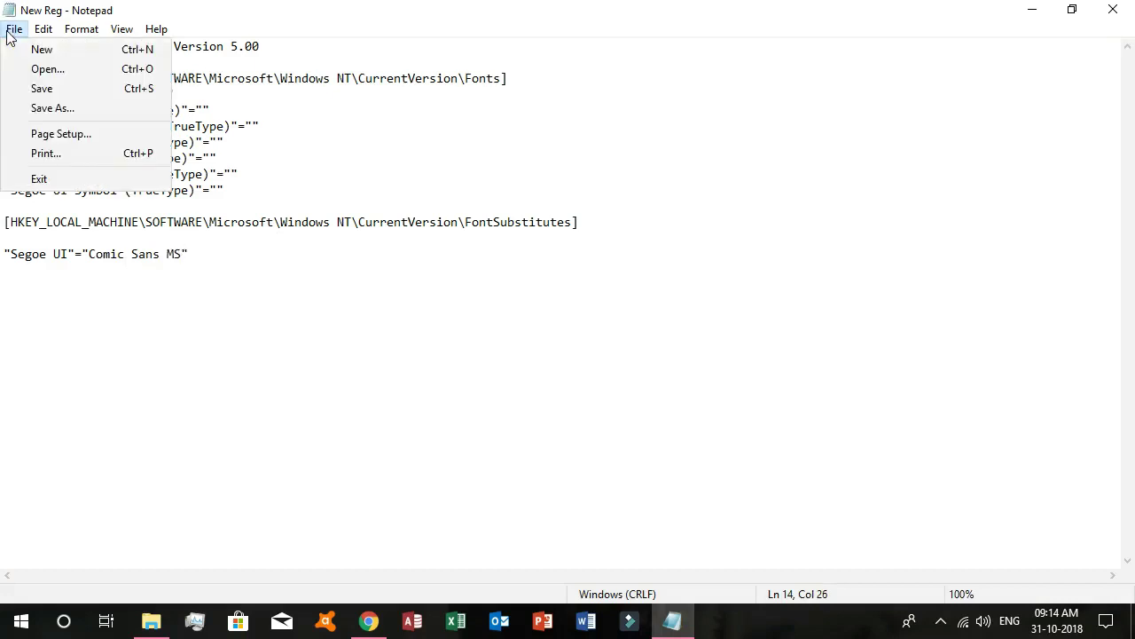
click(38, 107)
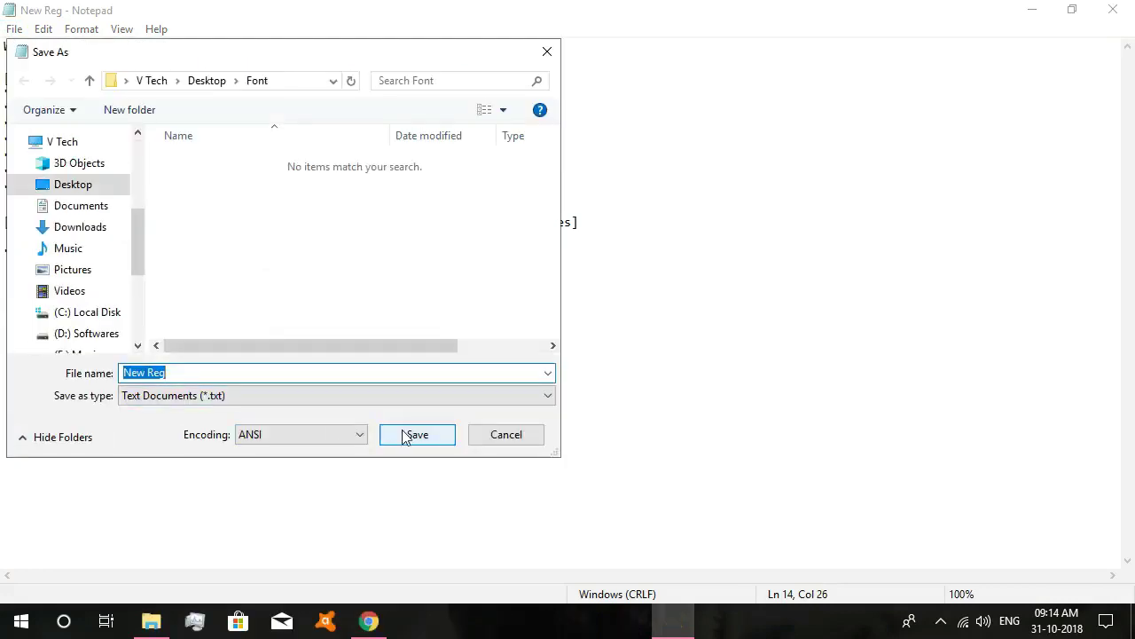
click(402, 434)
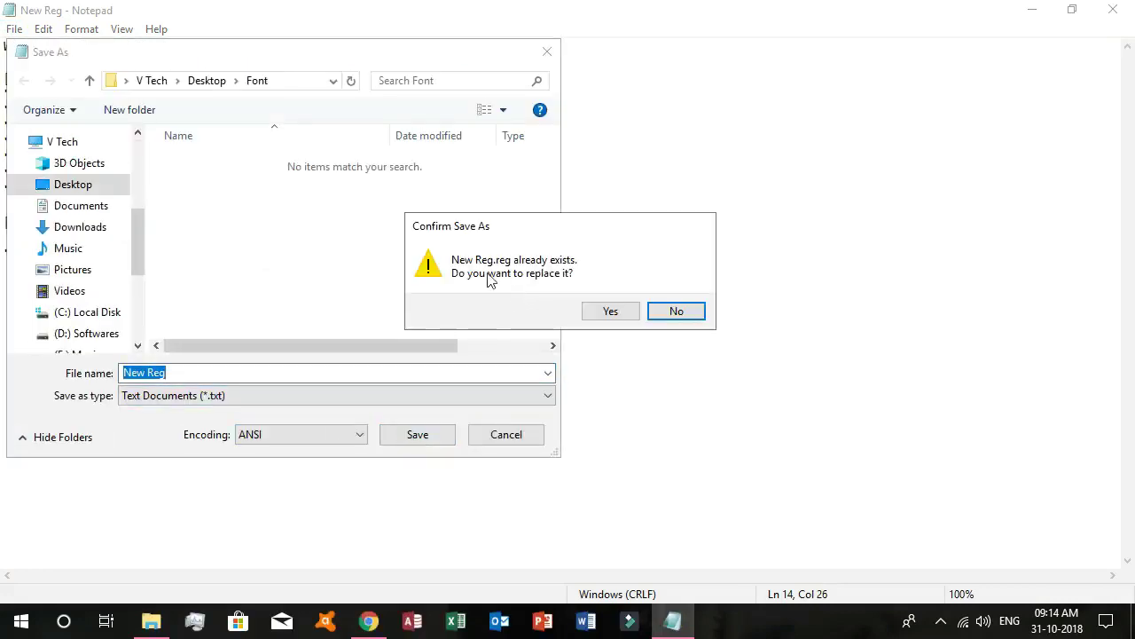
click(609, 311)
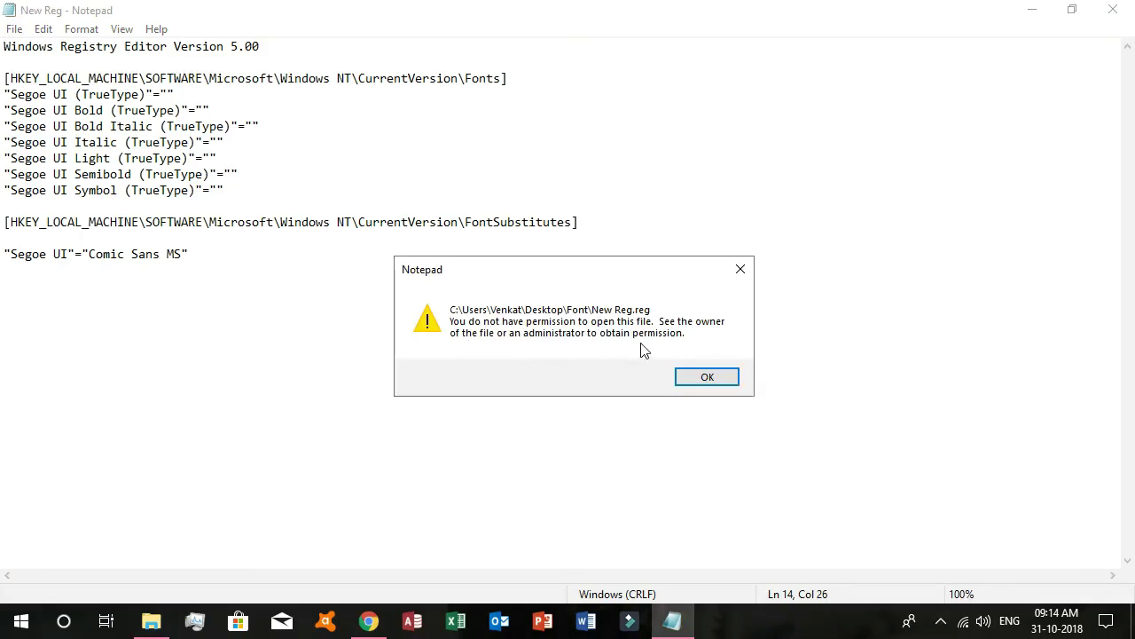
click(712, 376)
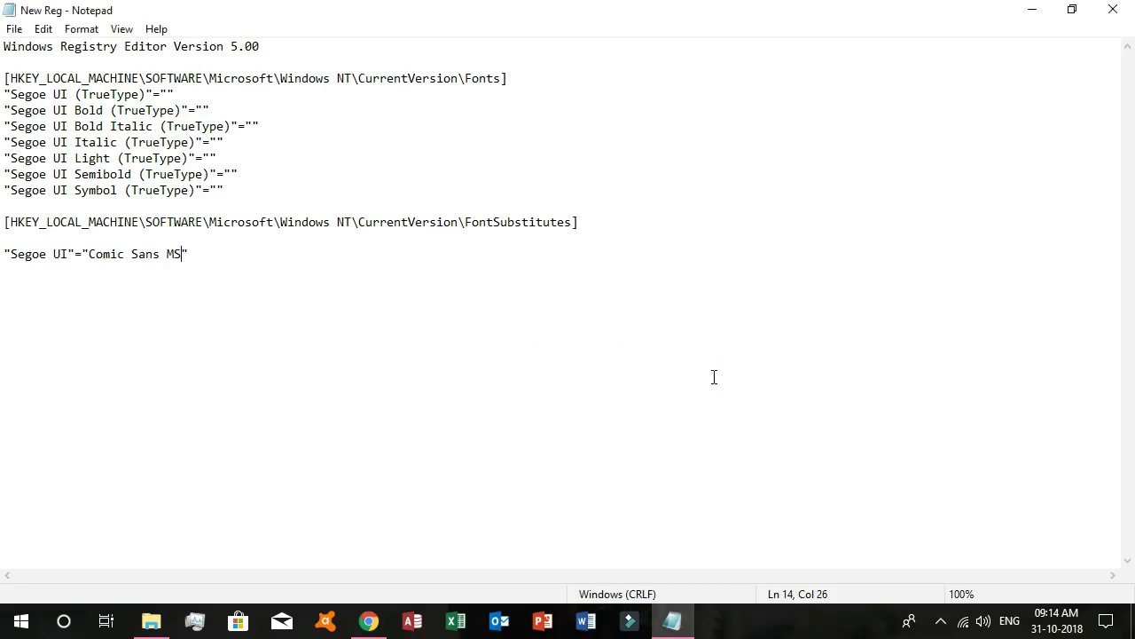
Step: Close the New Reg file without saving, close the Font folder and refresh the desktop
click(1112, 10)
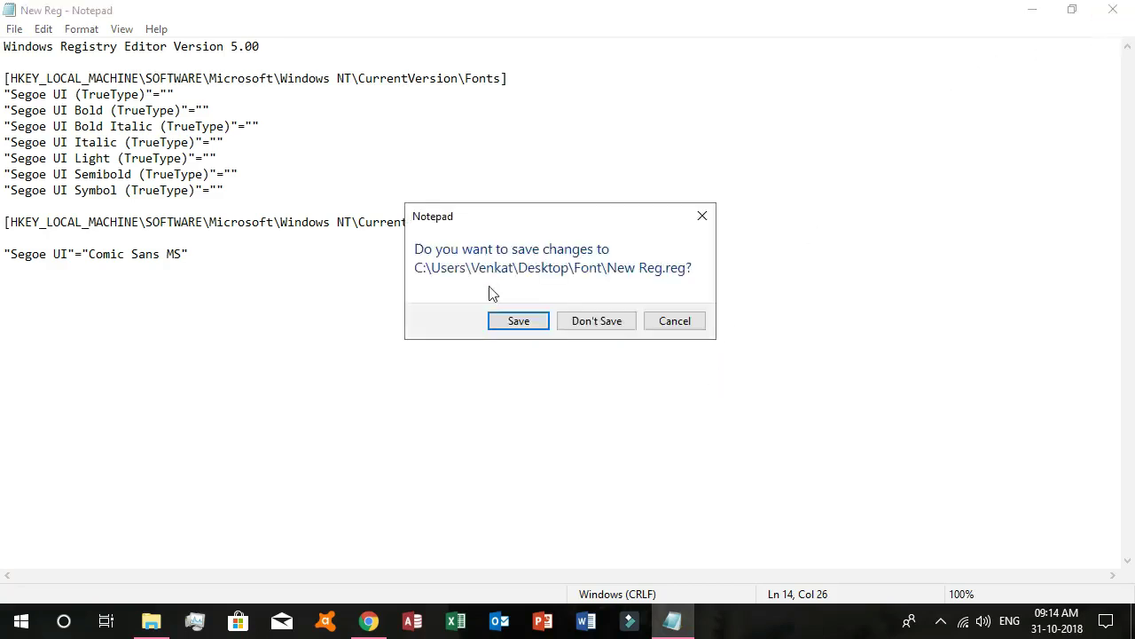
click(582, 322)
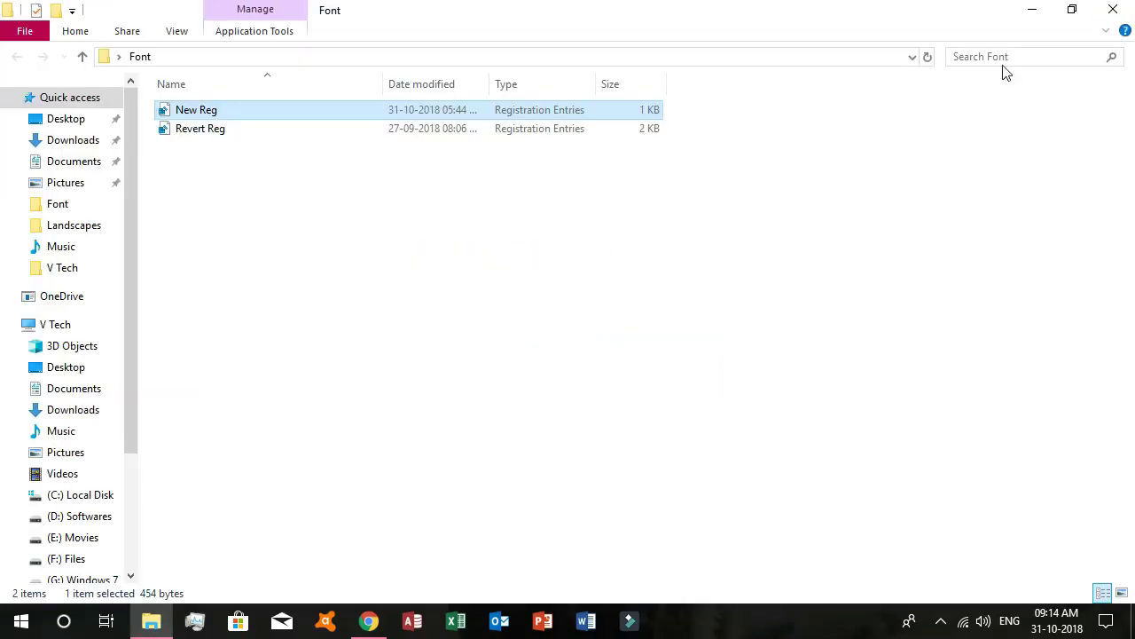
click(1112, 11)
right_click(457, 246)
click(490, 297)
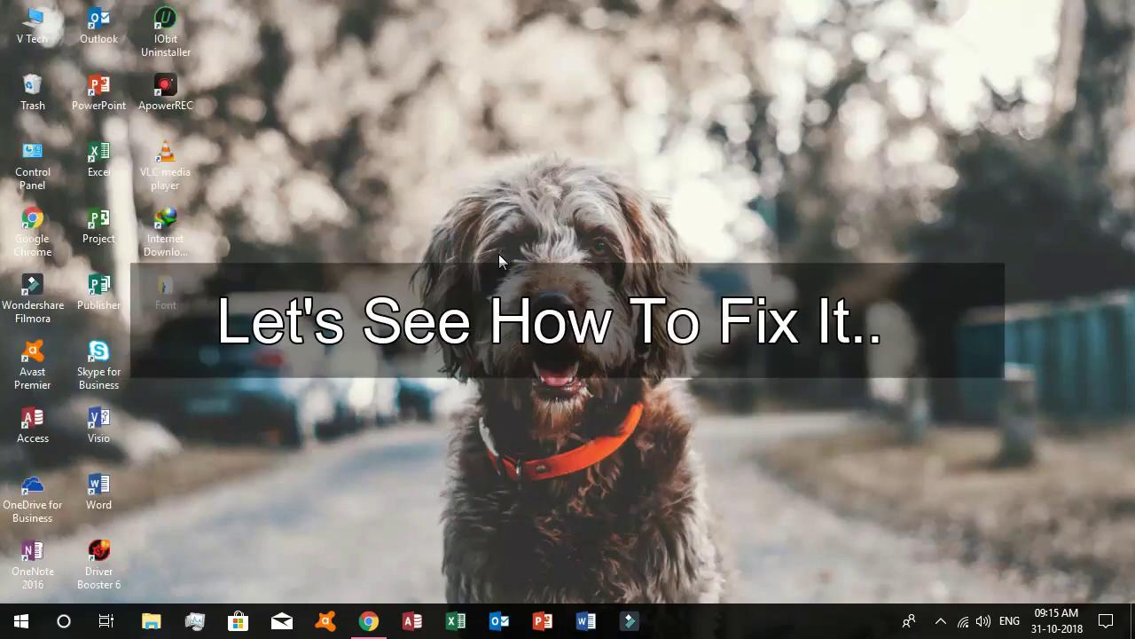
Step: Open the Users folder on the C: drive in File Explorer
double_click(31, 34)
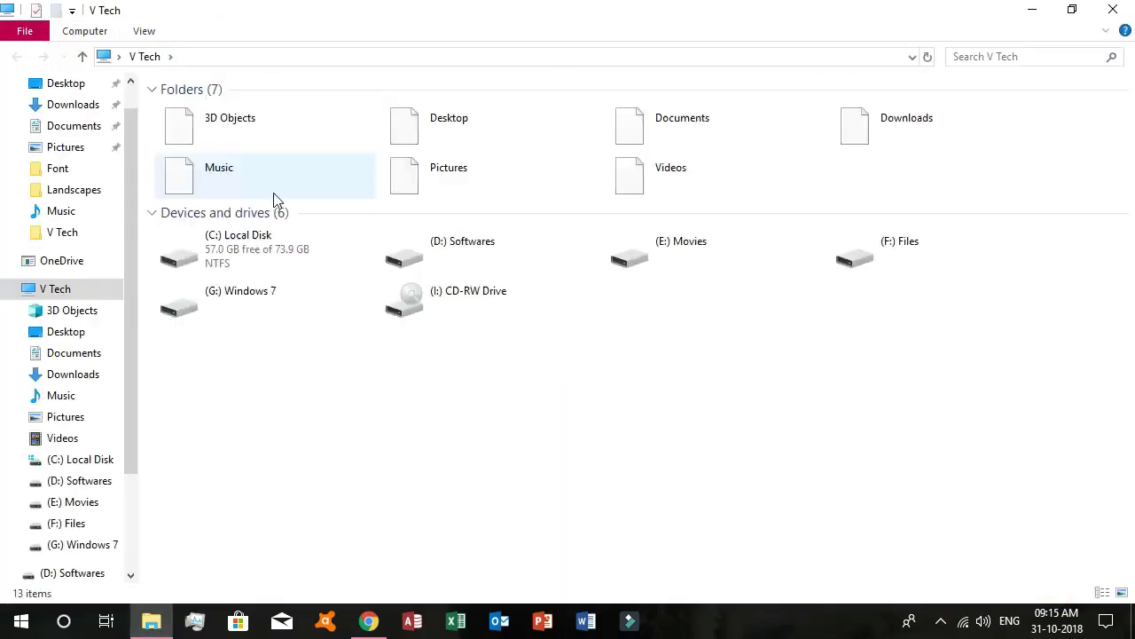
click(289, 247)
double_click(251, 252)
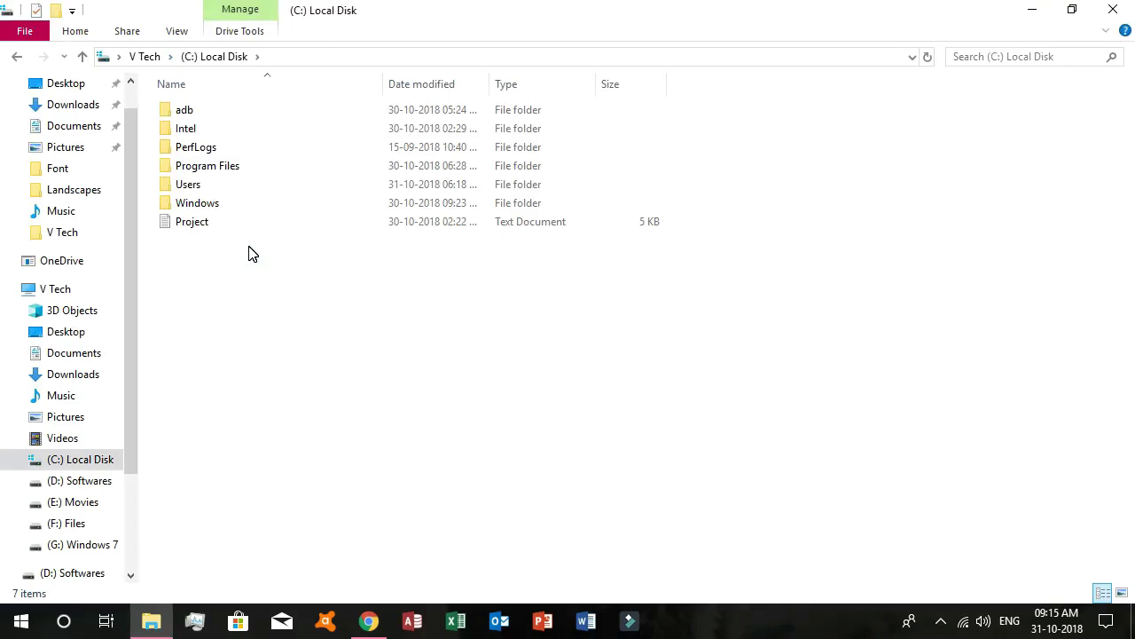
key(BackSpace)
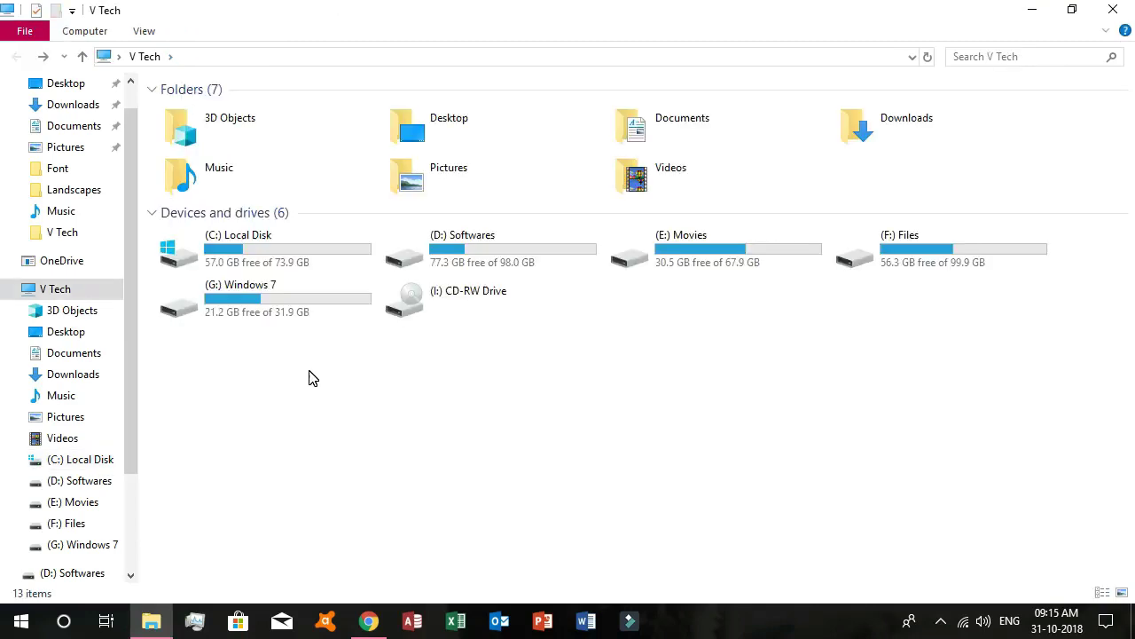
double_click(301, 266)
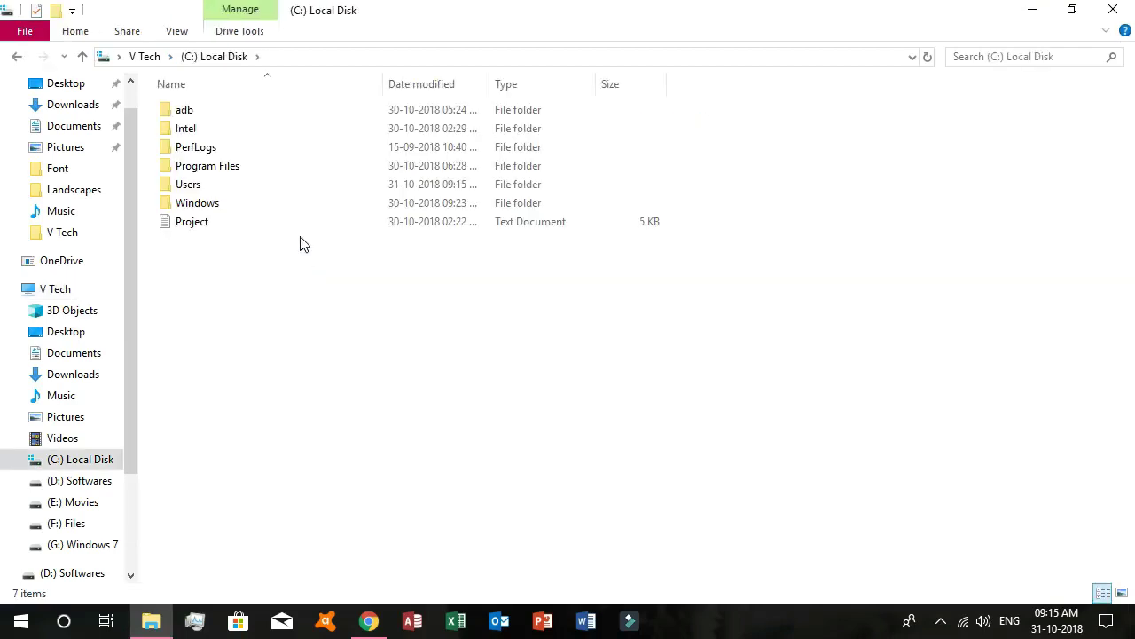
click(222, 192)
double_click(217, 192)
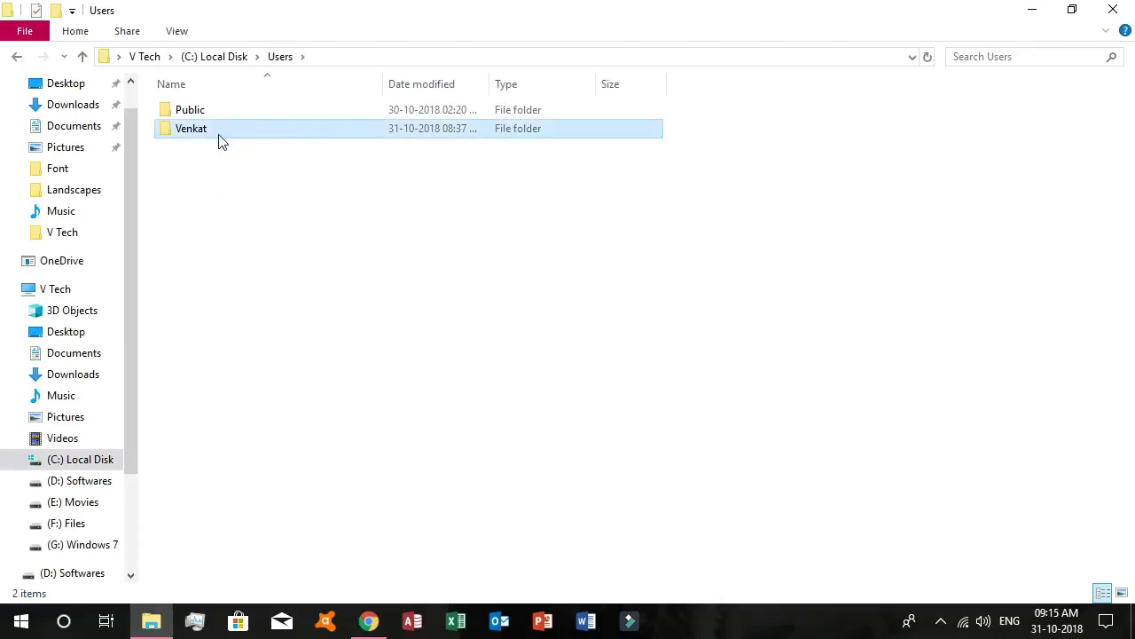
Step: Open the security properties of the personal user folder and review the permissions for Everyone
click(214, 137)
right_click(207, 134)
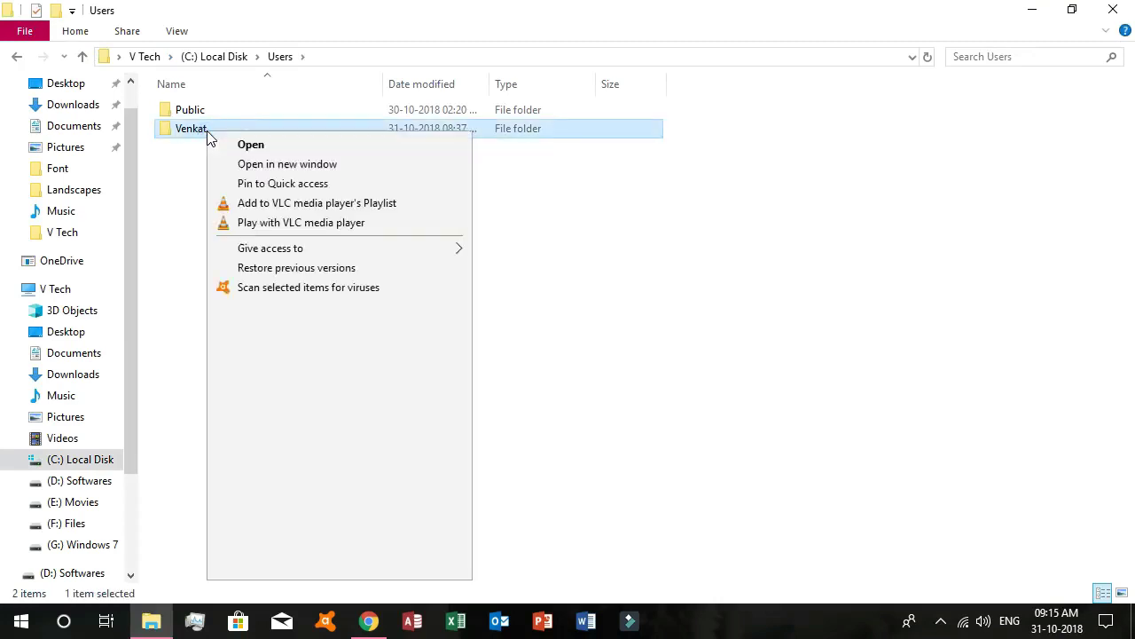
click(282, 565)
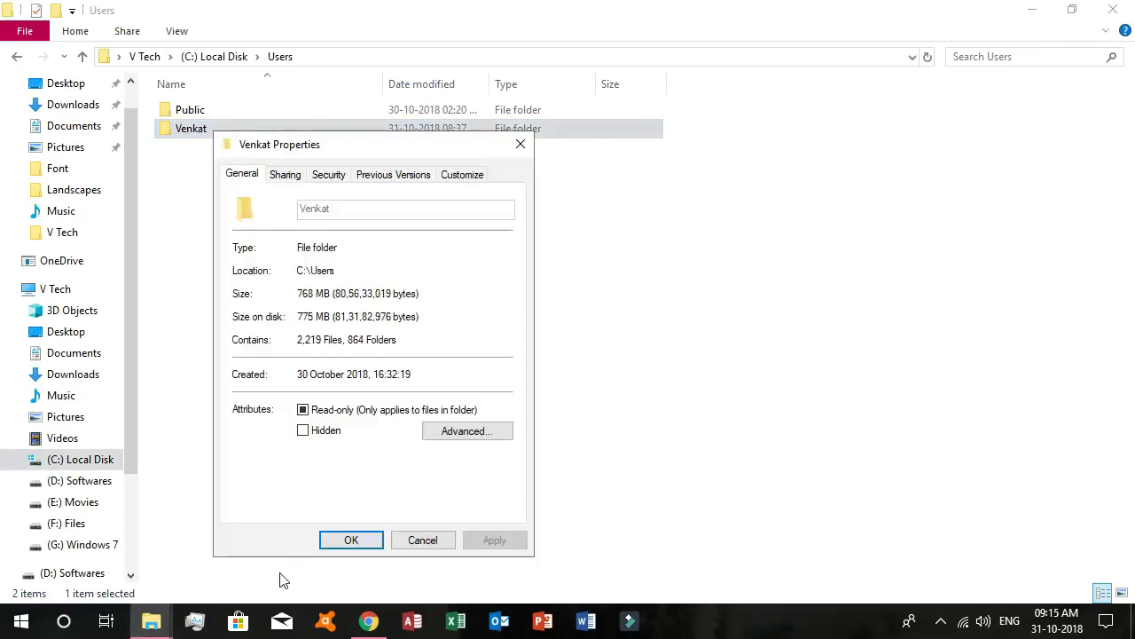
click(328, 176)
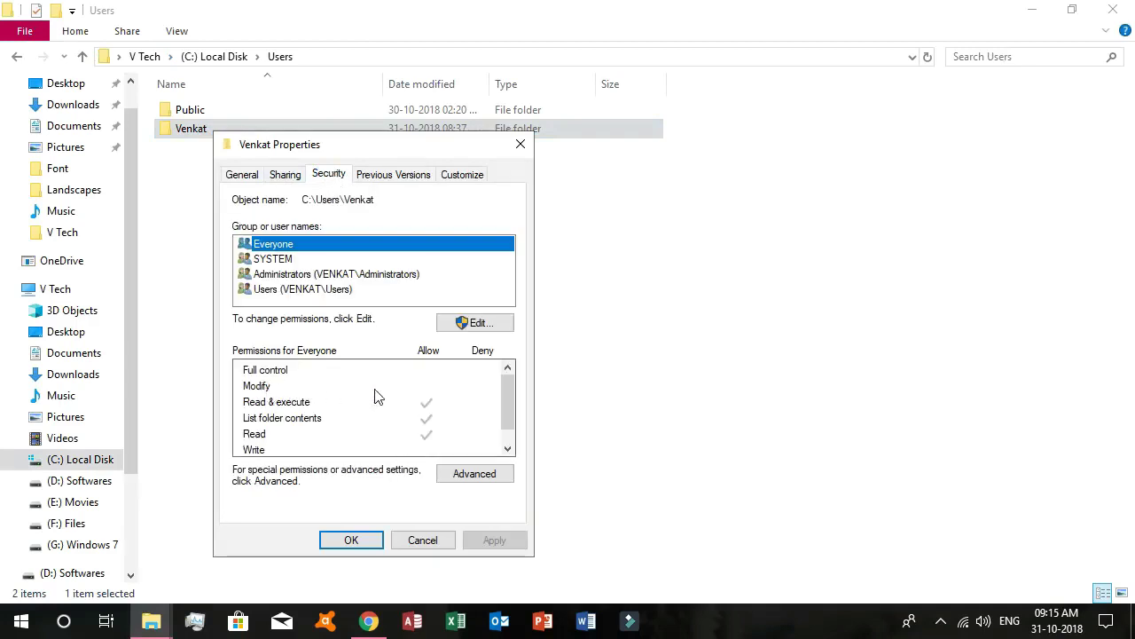
scroll(426, 392, down, 1)
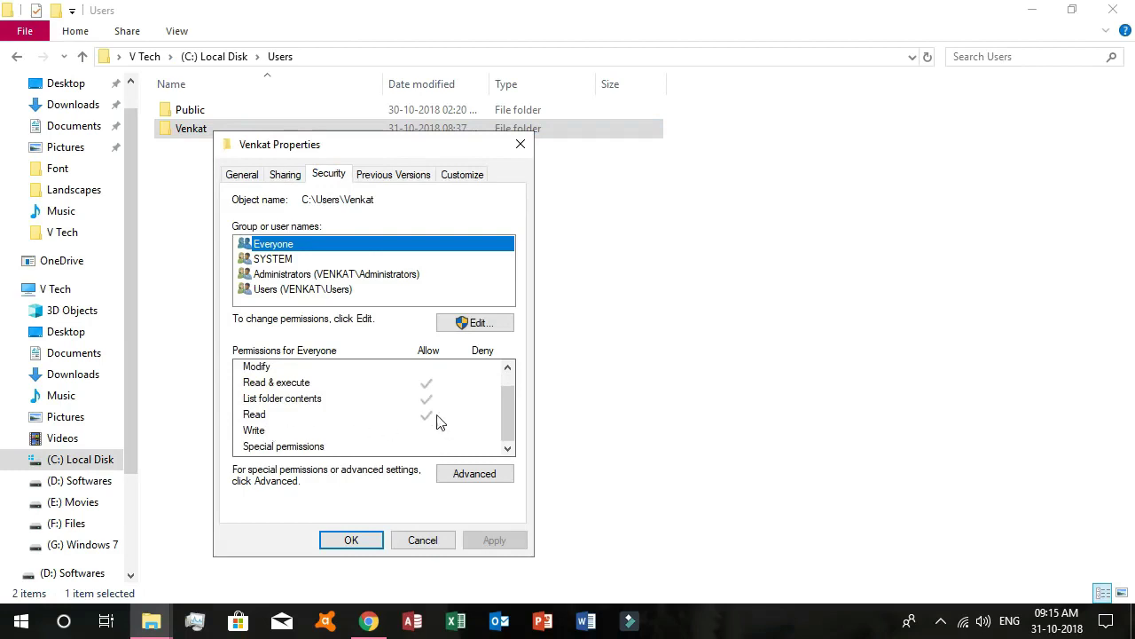
Step: Edit the personal user folder's permissions to allow Everyone Full control
click(475, 325)
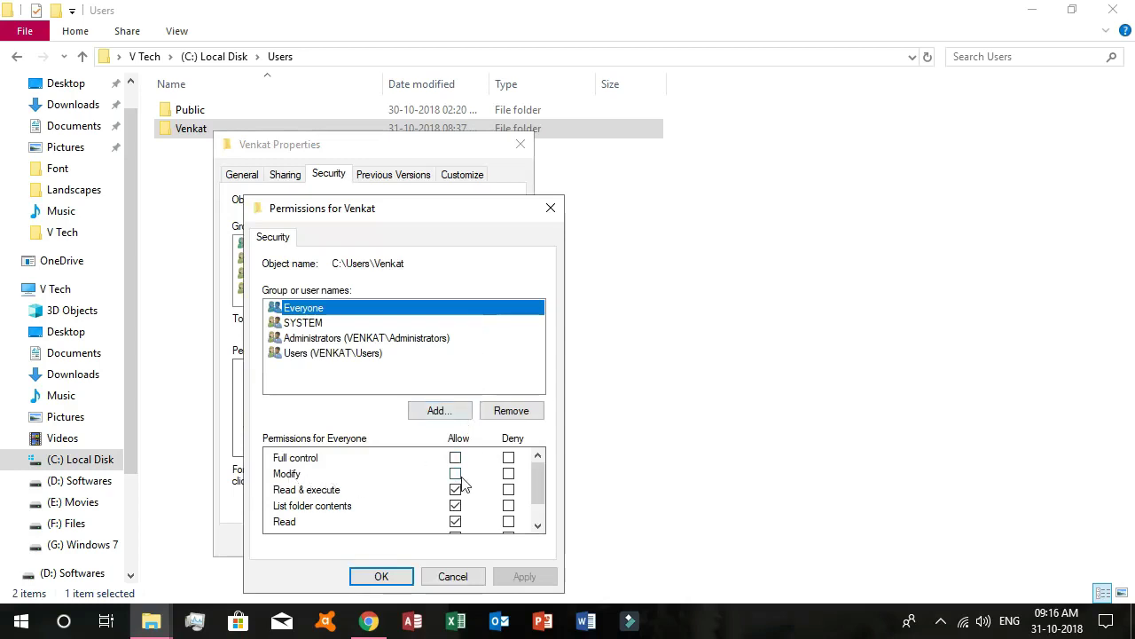
scroll(456, 481, down, 1)
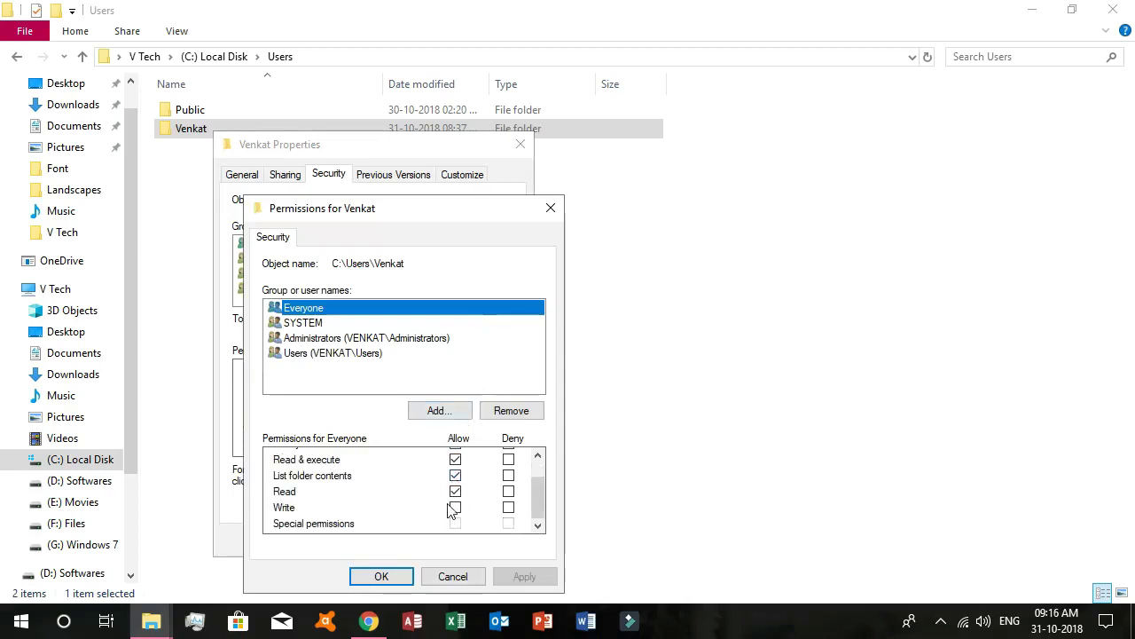
scroll(453, 508, up, 1)
click(296, 463)
click(455, 458)
scroll(455, 492, down, 1)
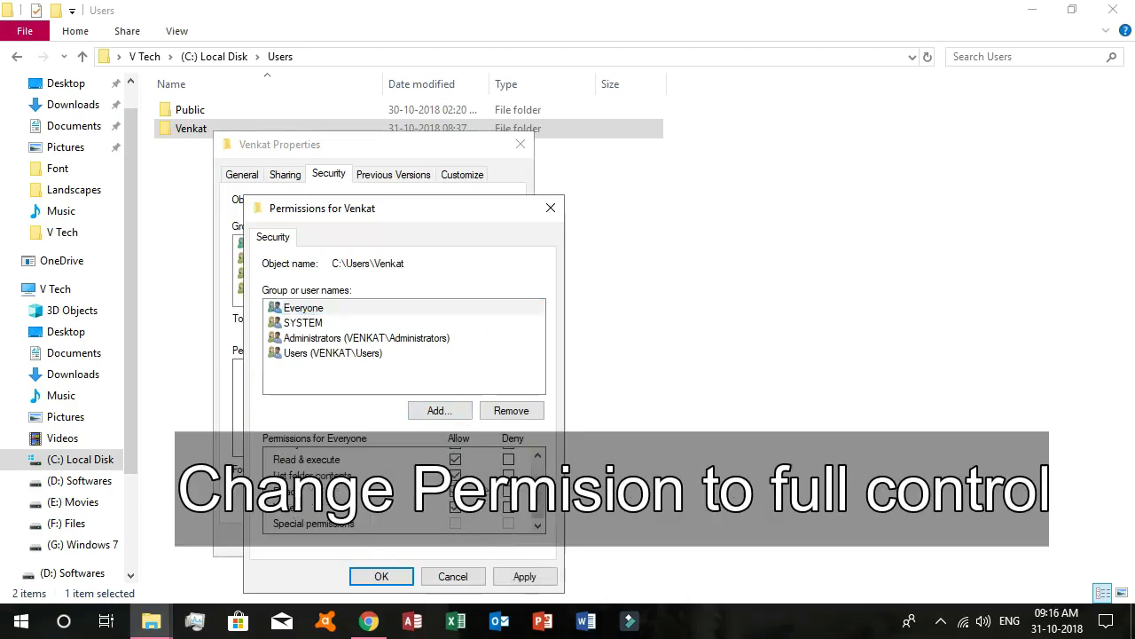
Step: Apply the new permissions to the personal user folder, continuing past every security error until the process finishes
click(524, 576)
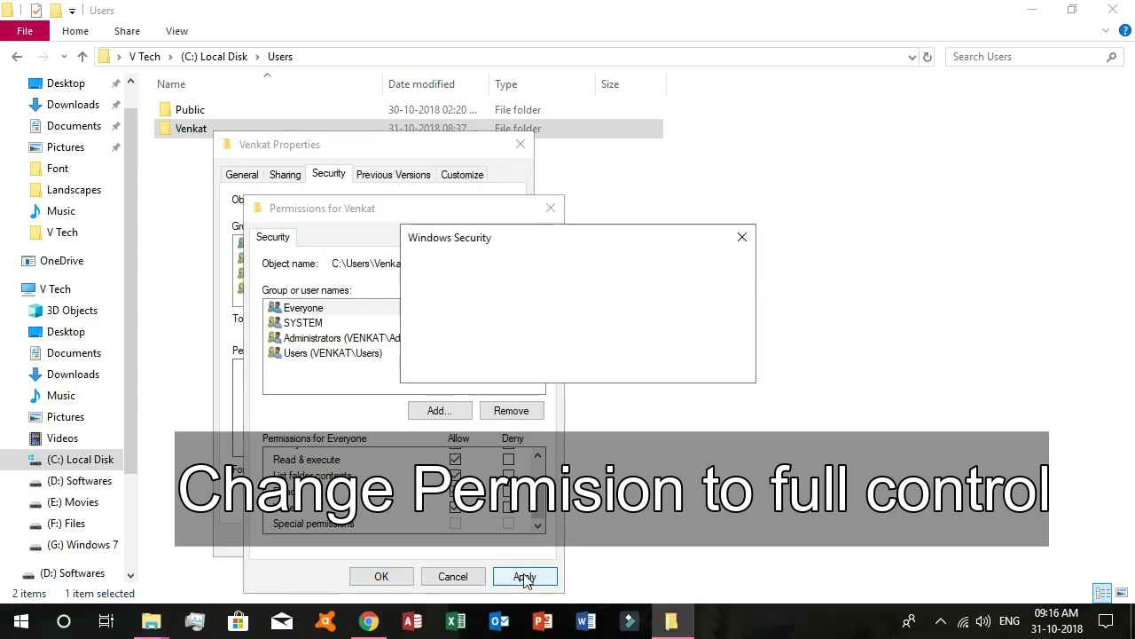
click(620, 399)
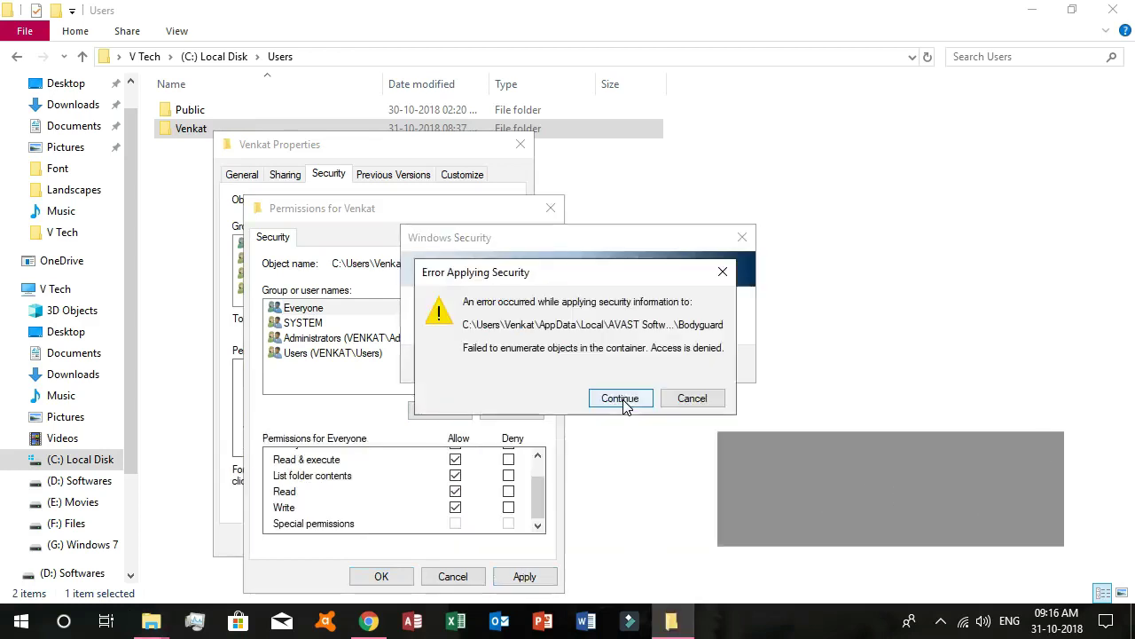
click(624, 400)
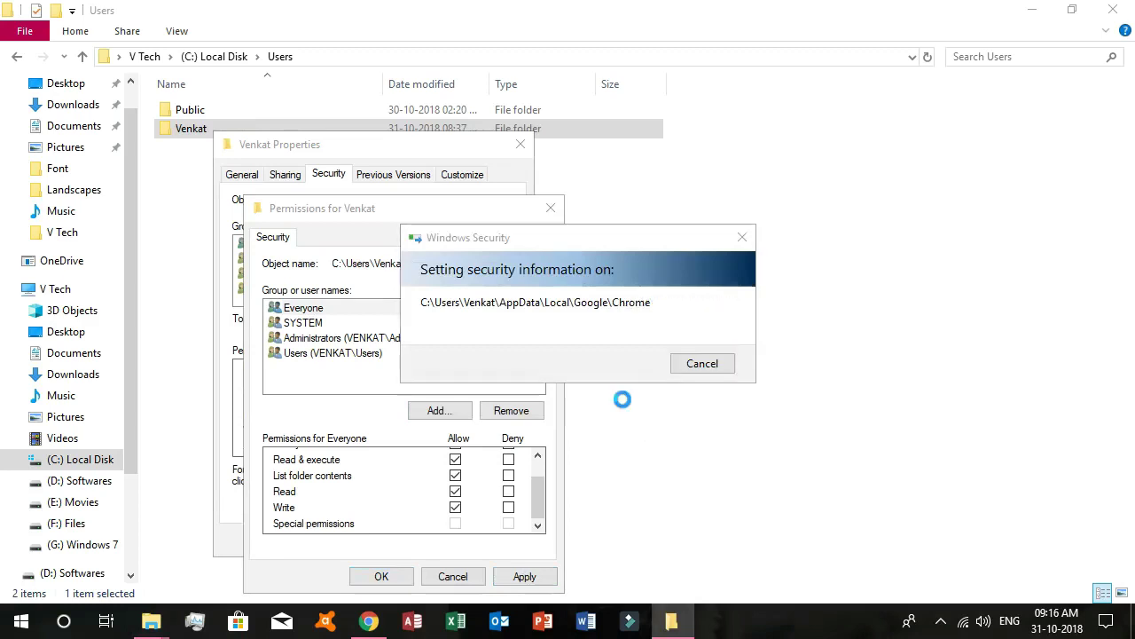
click(624, 400)
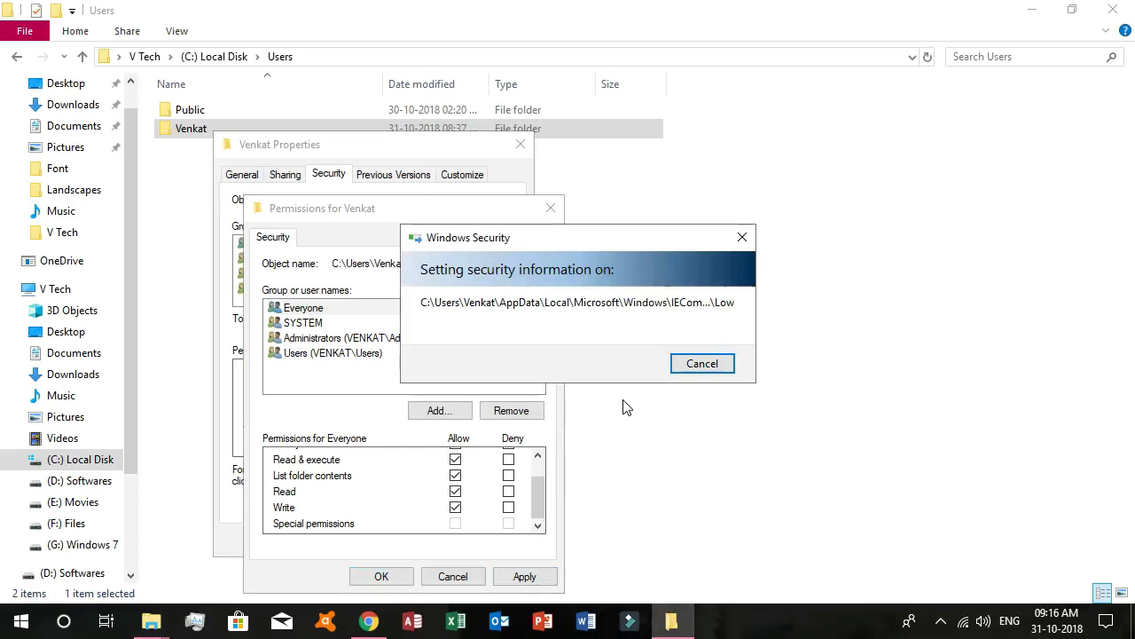
click(624, 397)
click(623, 400)
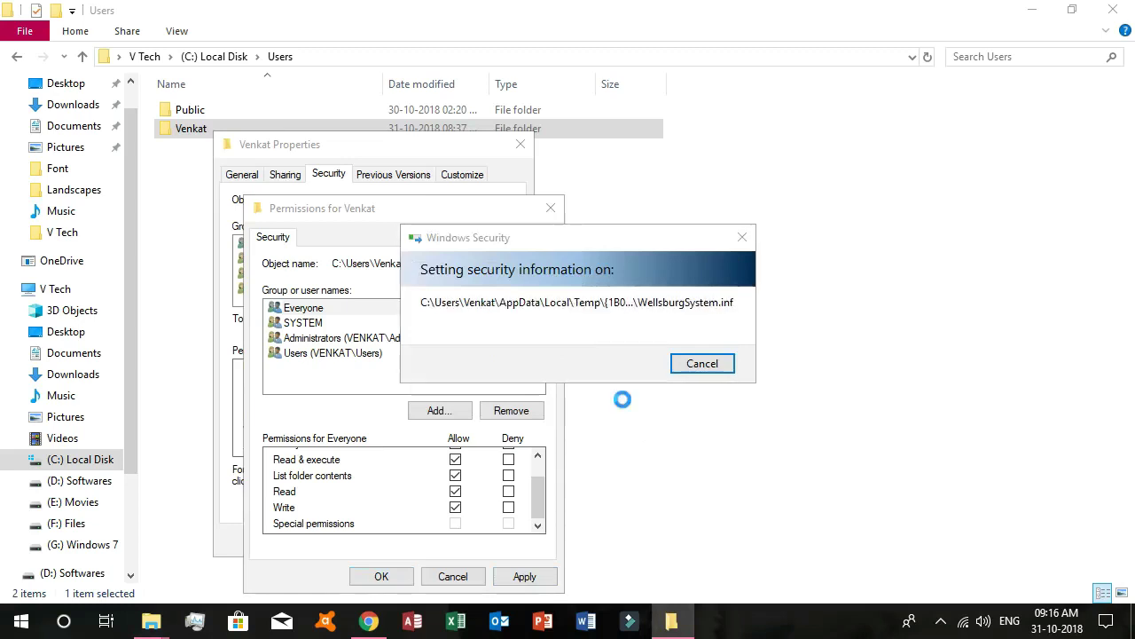
click(624, 400)
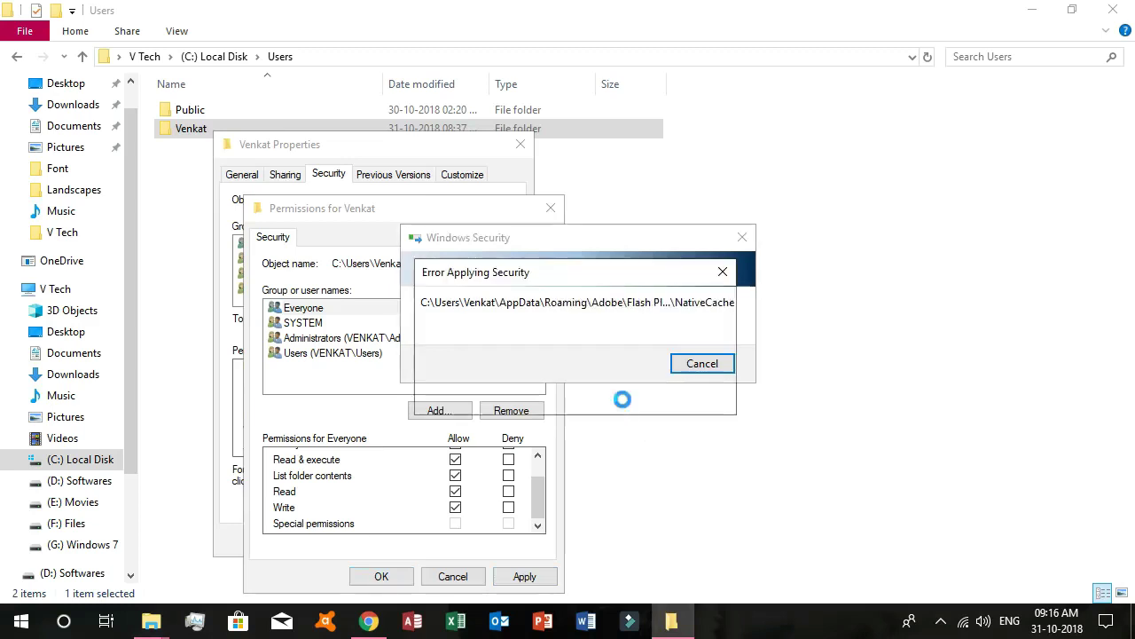
click(623, 401)
click(624, 401)
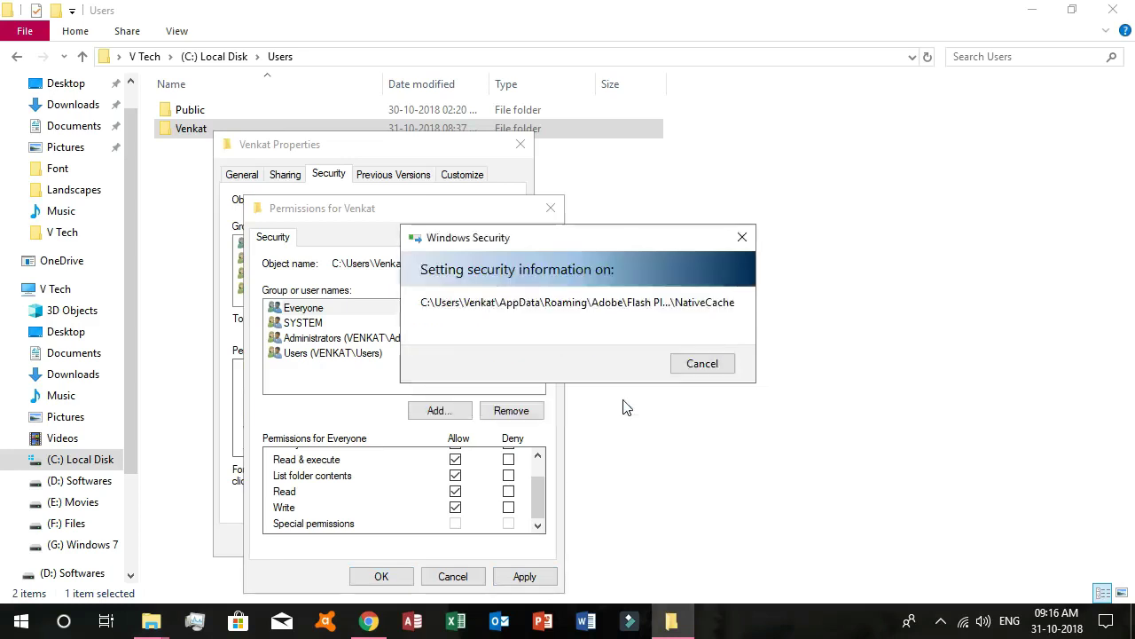
click(624, 401)
click(624, 401)
click(624, 401)
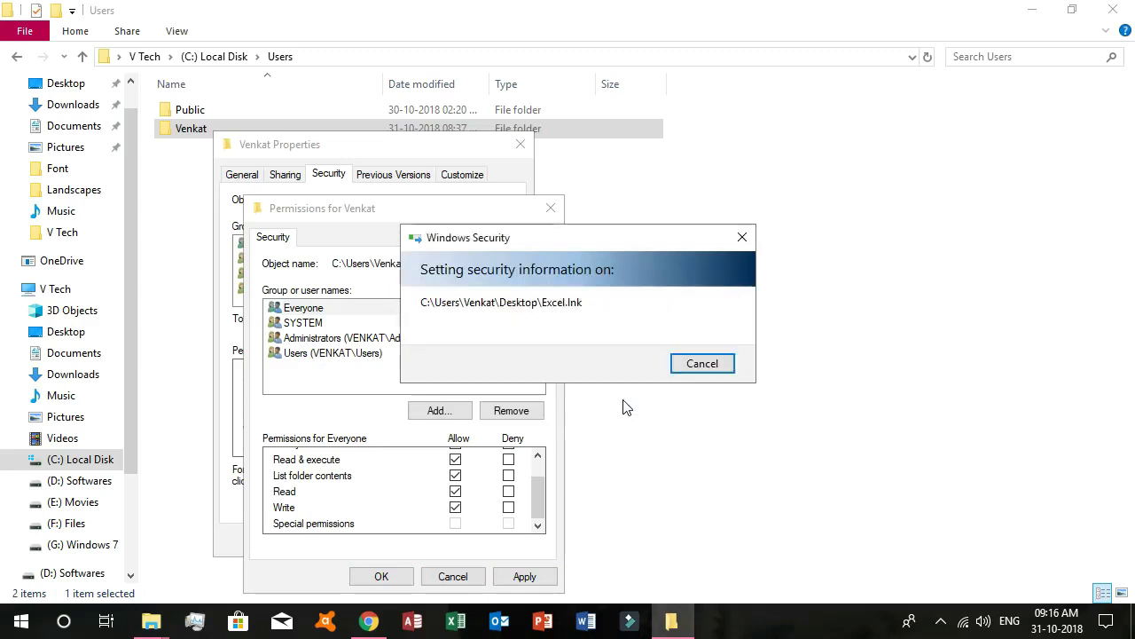
click(625, 401)
click(624, 401)
click(625, 401)
click(620, 398)
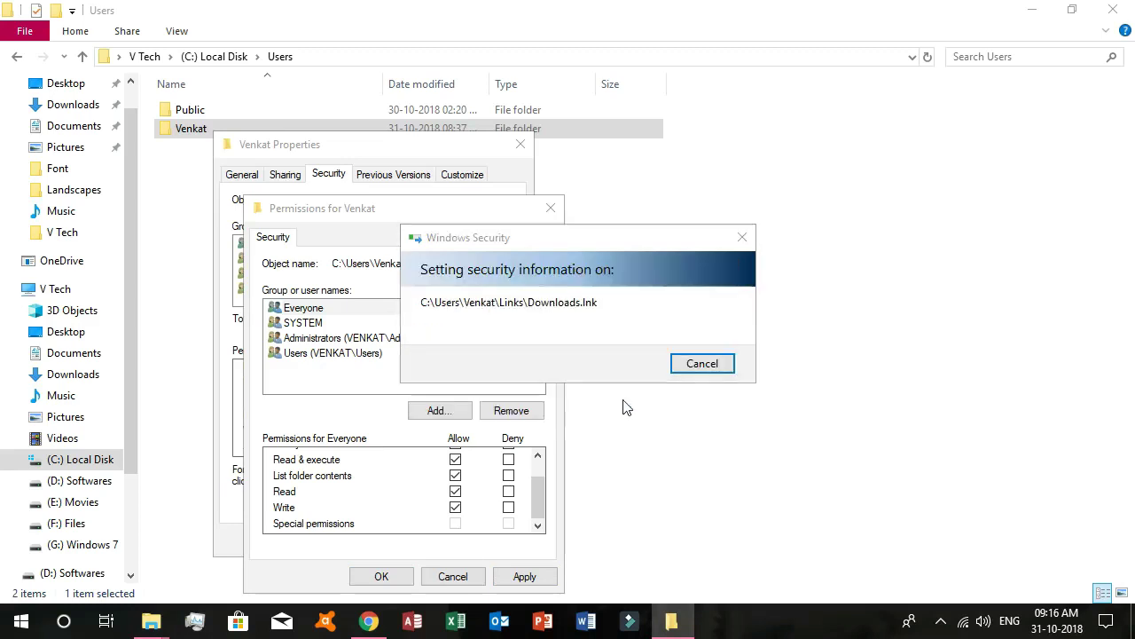
click(623, 399)
click(624, 399)
click(624, 399)
click(624, 399)
click(624, 399)
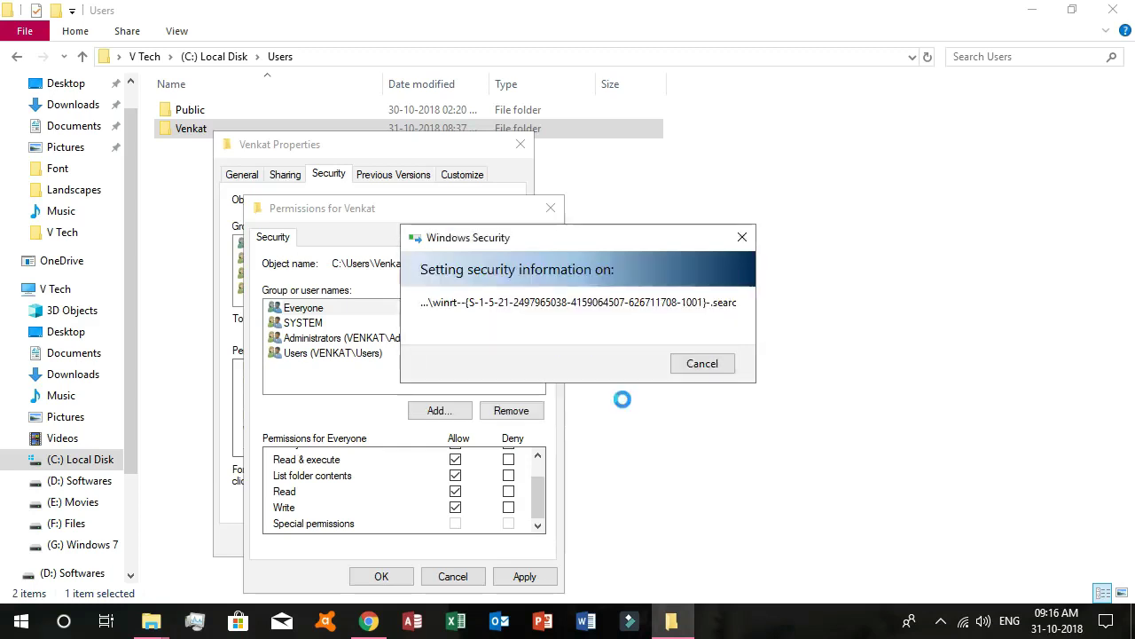
click(624, 399)
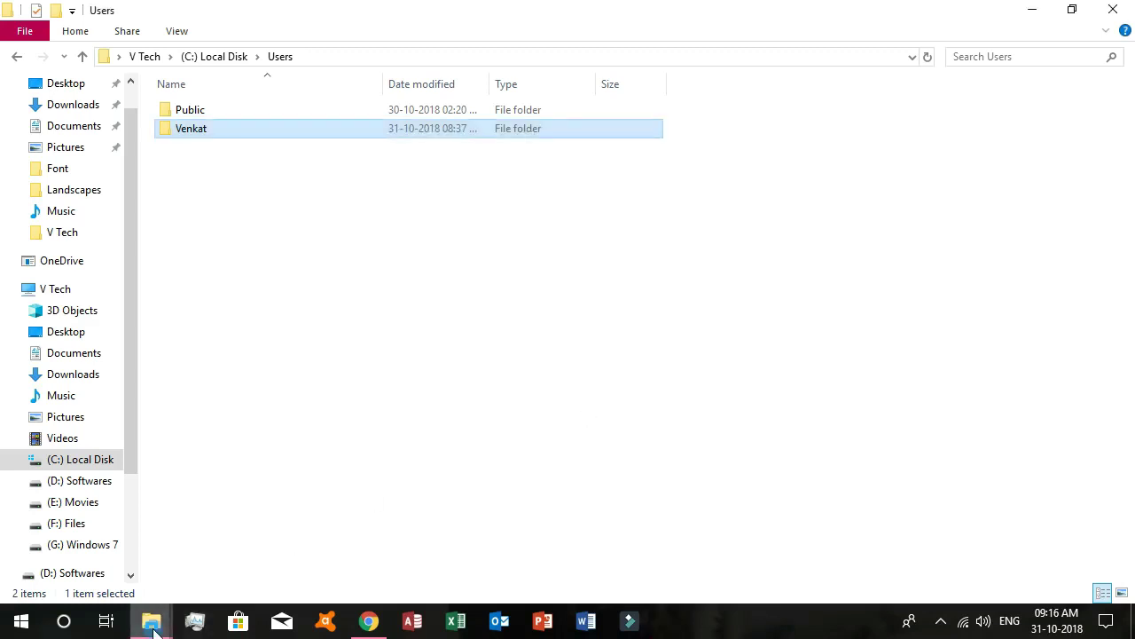
Step: Review the permissions for Everyone on the personal user folder, then accept and close all of its open windows
mouse_move(151, 621)
click(249, 550)
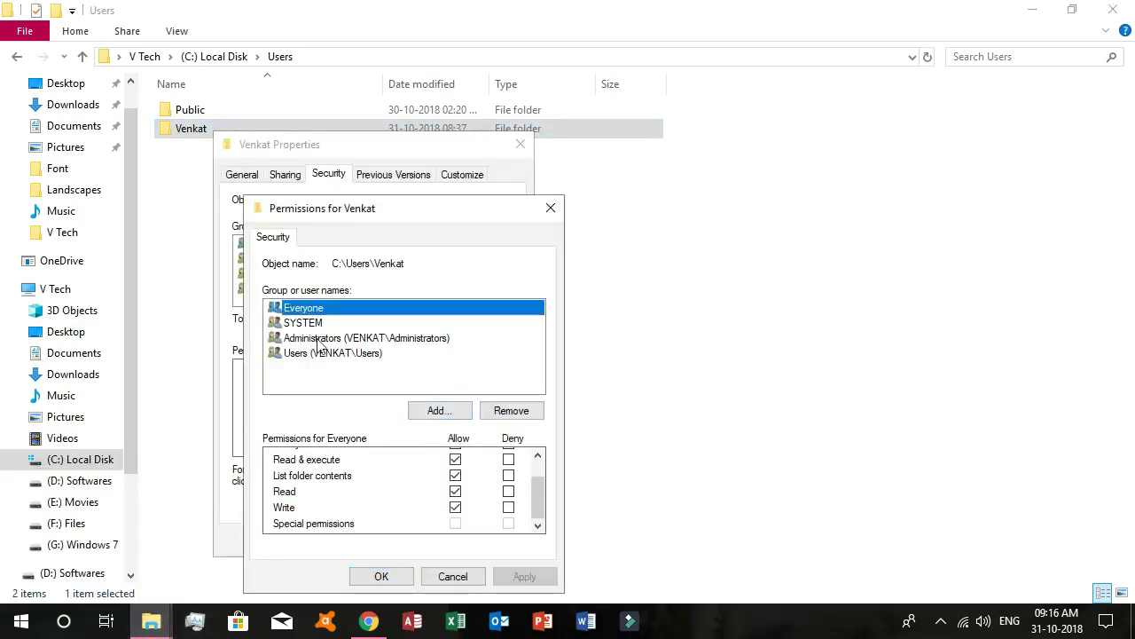
scroll(465, 482, up, 1)
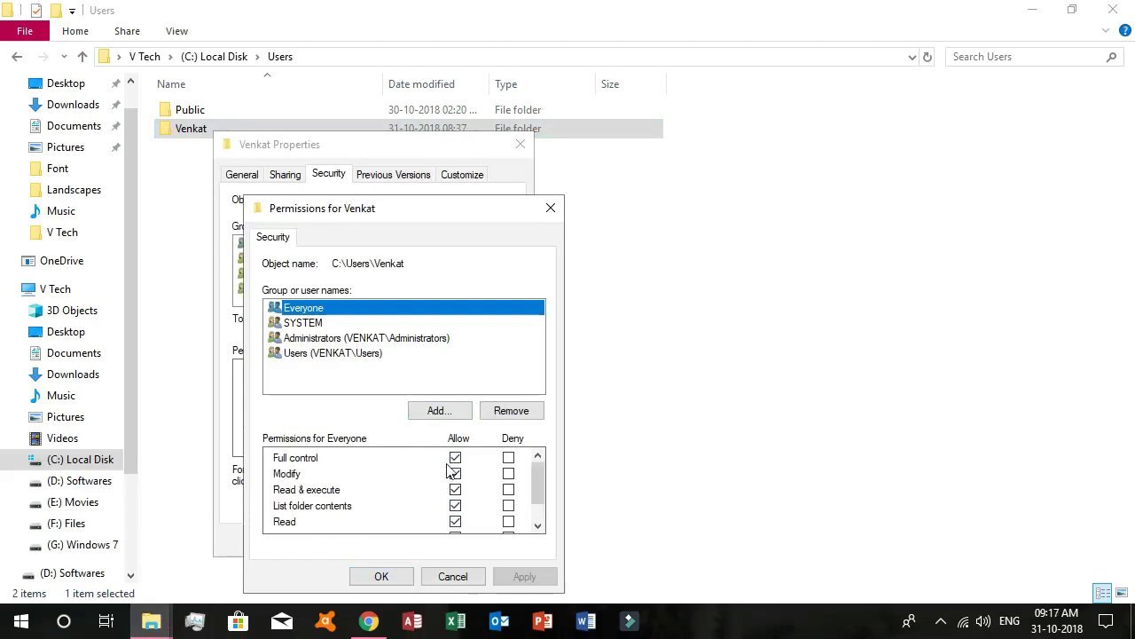
click(381, 575)
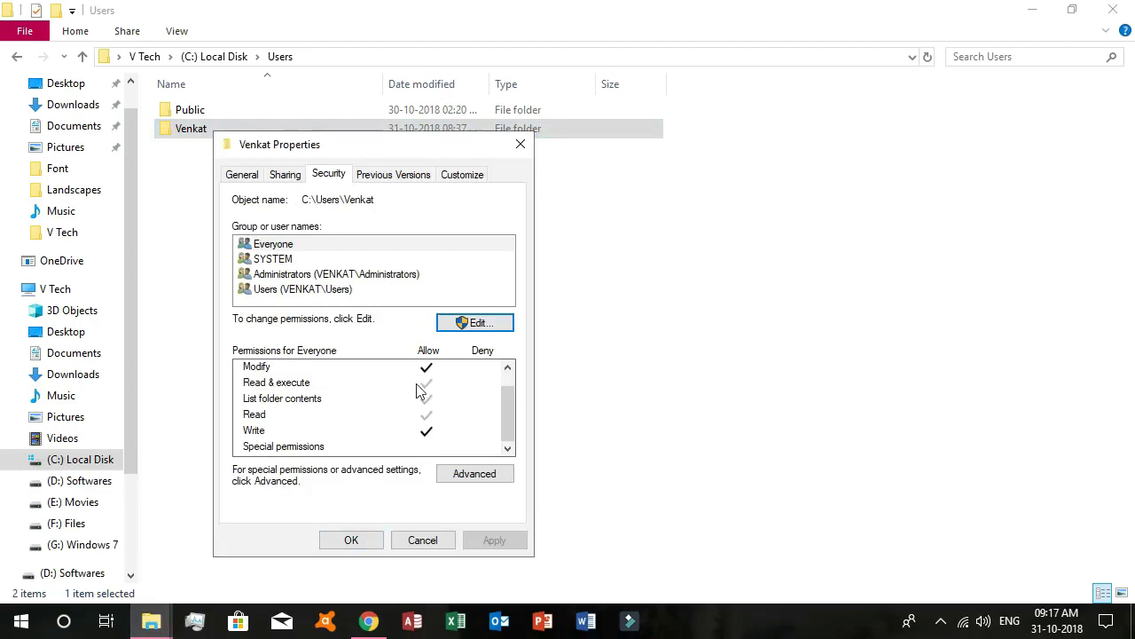
click(353, 542)
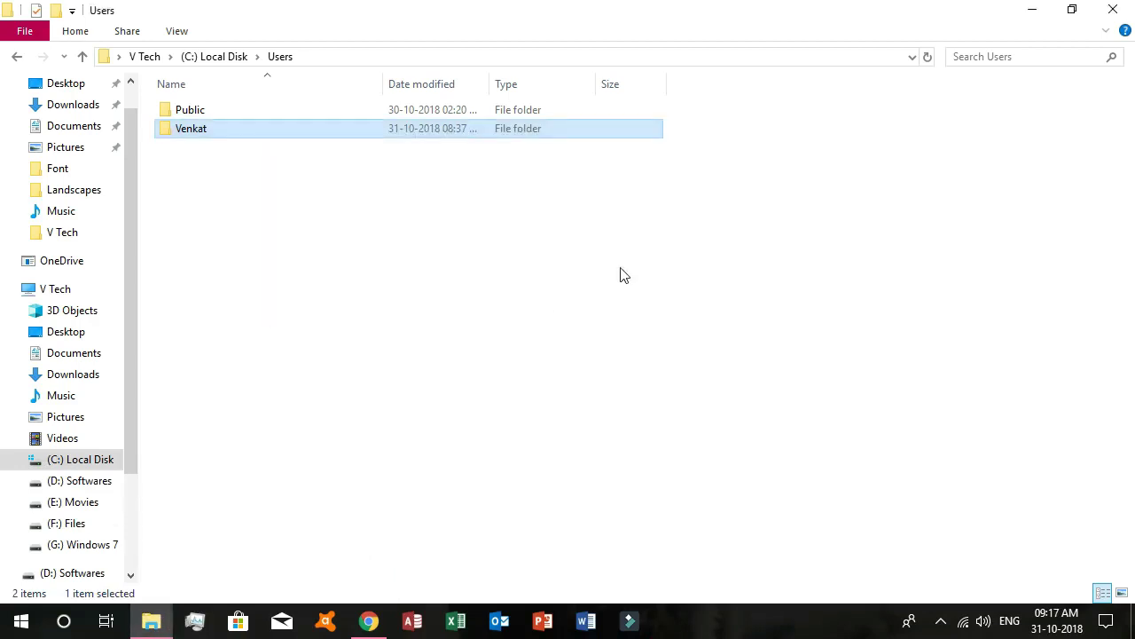
click(1113, 10)
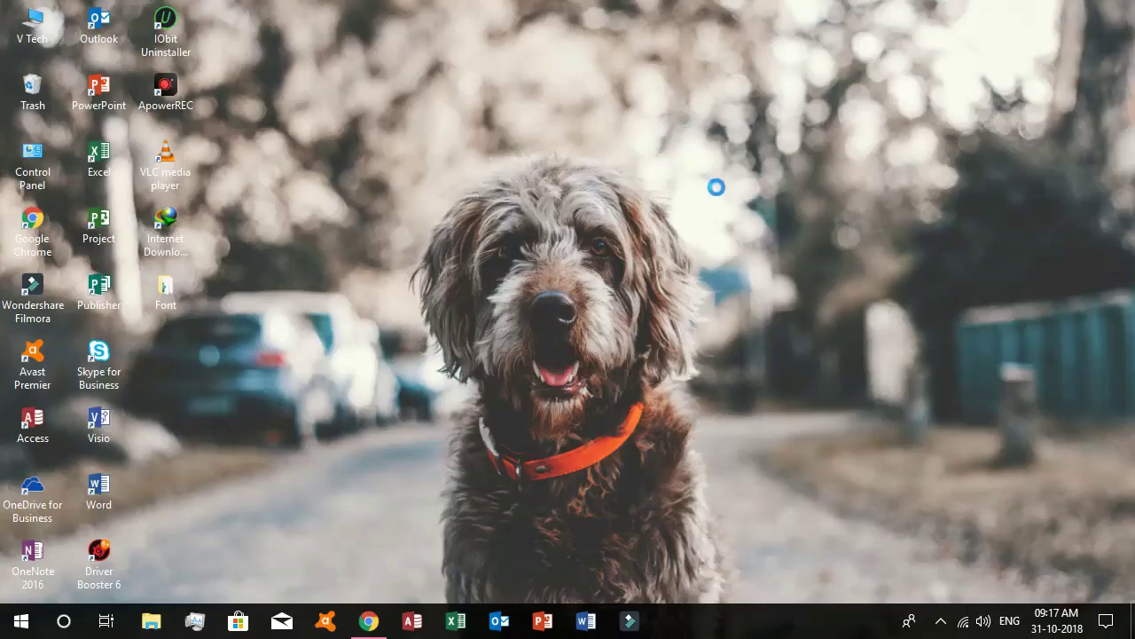
Step: Open the New Reg file from the desktop's Font folder for editing in a maximized Notepad window
double_click(194, 288)
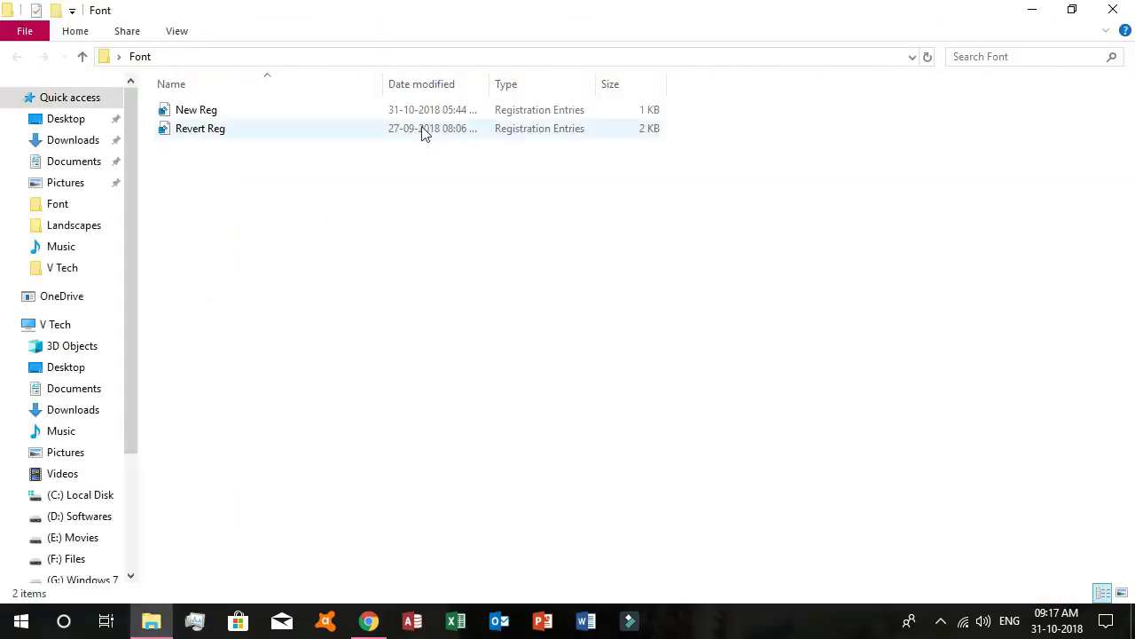
click(430, 113)
right_click(431, 116)
click(460, 149)
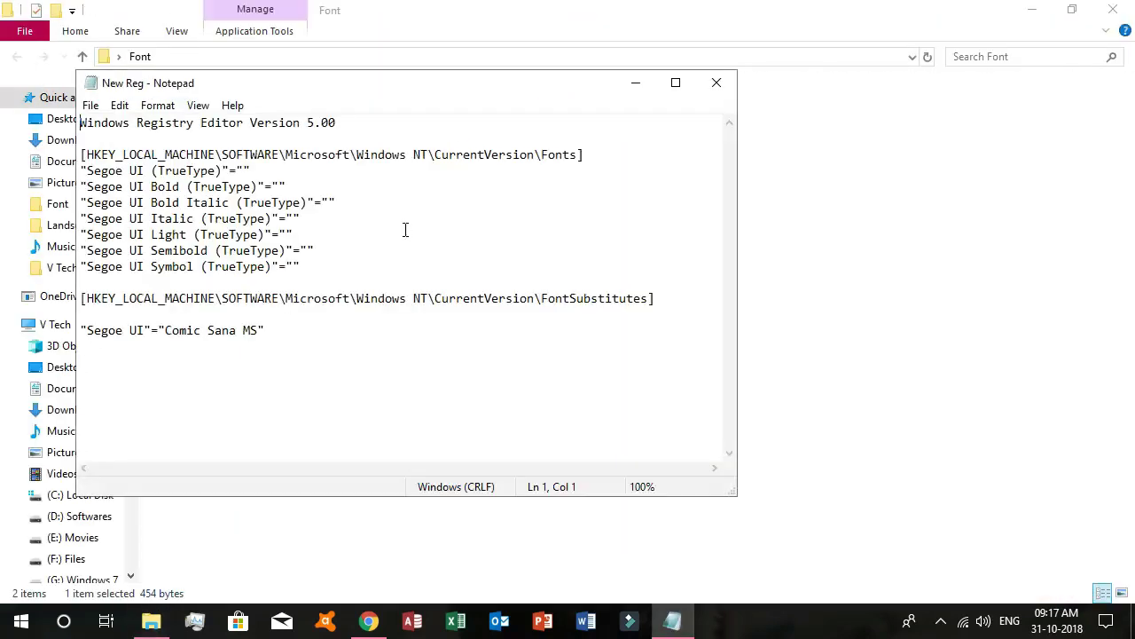
click(677, 80)
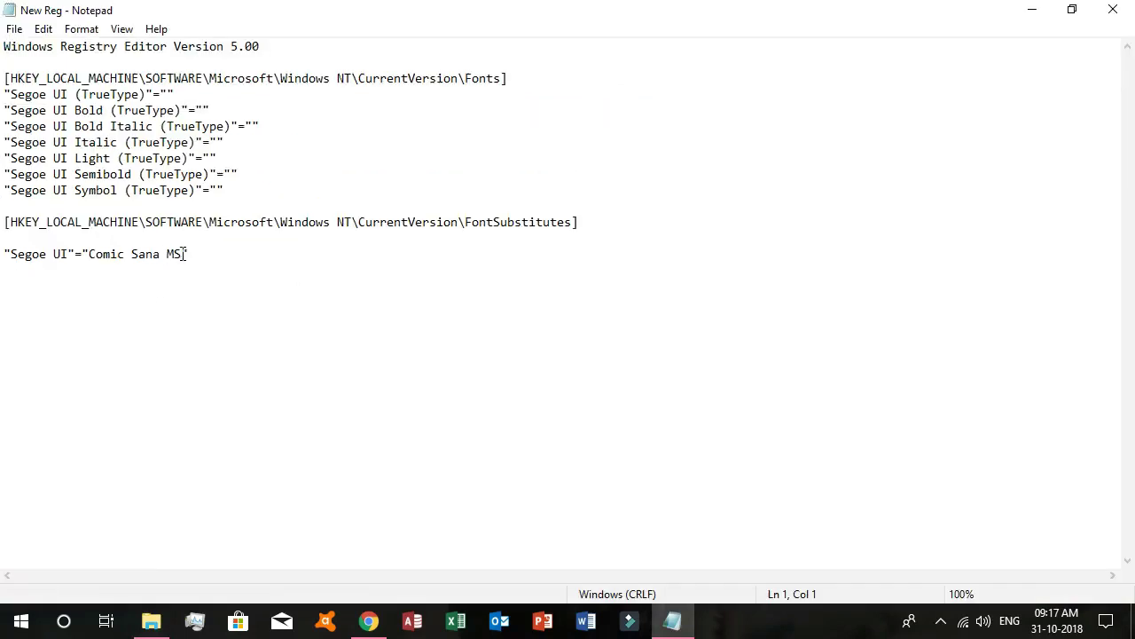
Step: Set the Segoe UI font substitute in New Reg to "Comic Sans MS", then save and close the file
drag(182, 253, 93, 265)
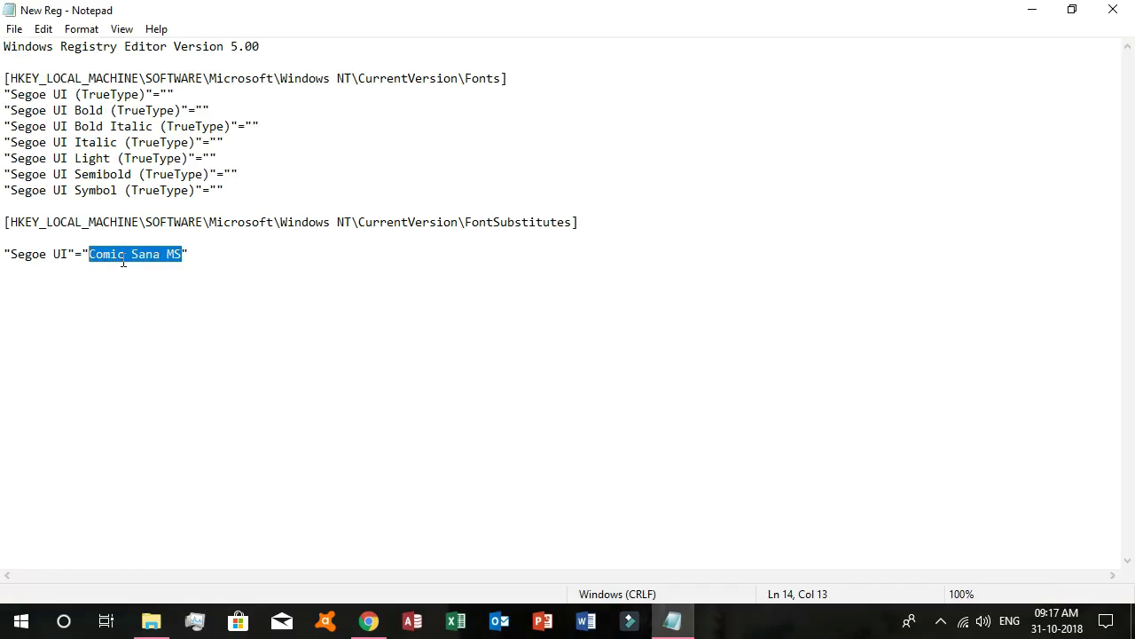
text(Co)
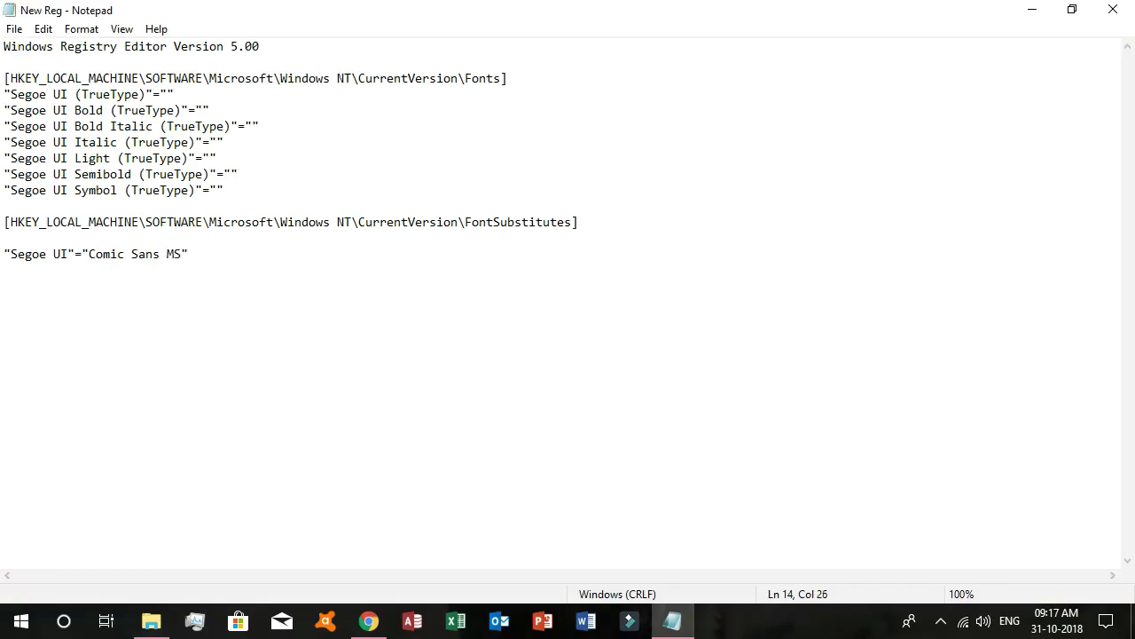
click(14, 29)
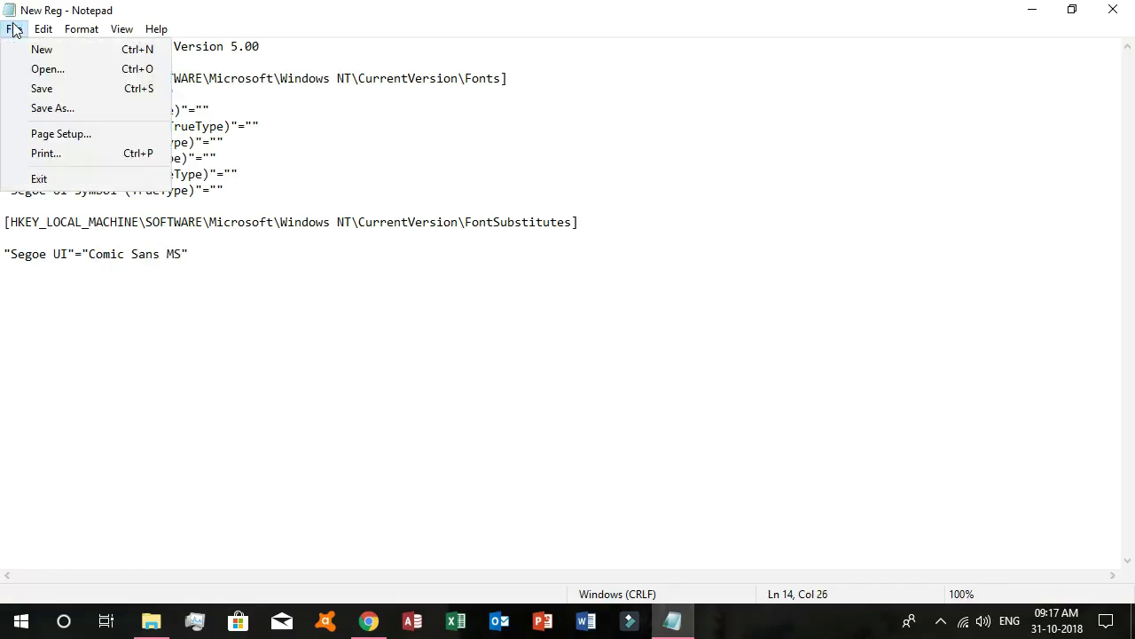
click(33, 81)
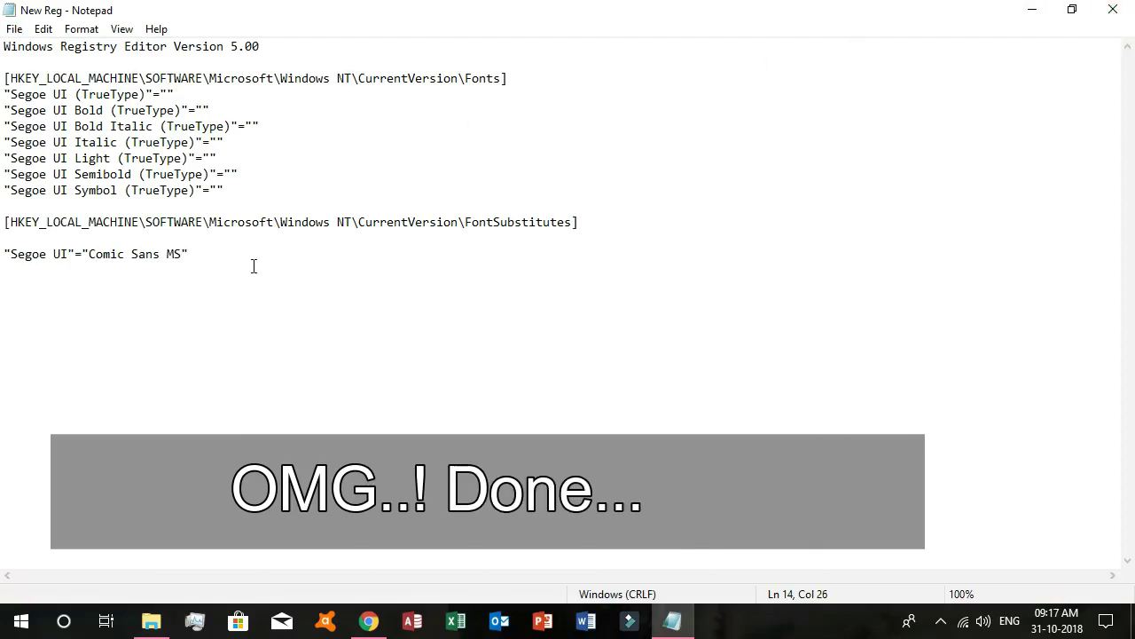
click(1112, 8)
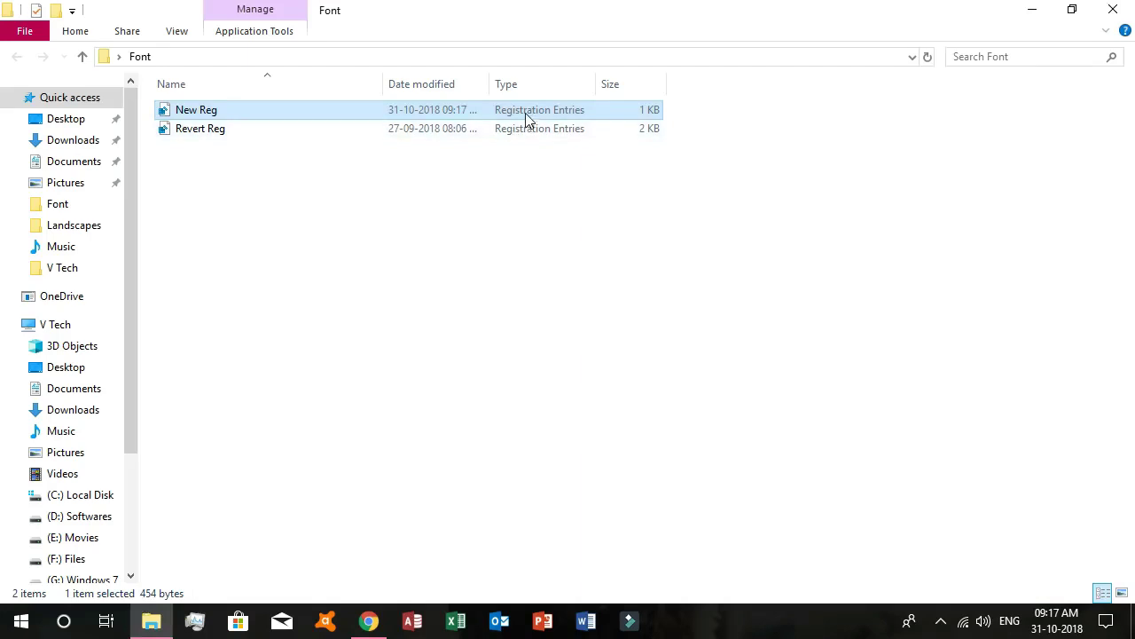
Step: Reopen New Reg for editing, set the Segoe UI substitute to "V Tech", and close the file with the change saved
right_click(523, 113)
click(550, 141)
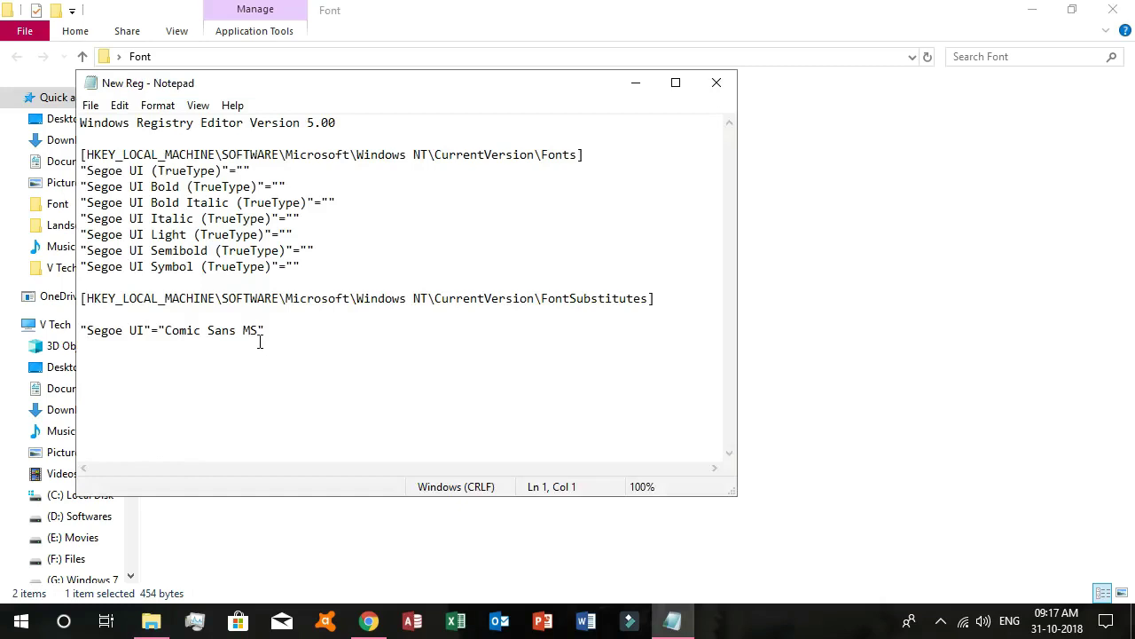
drag(259, 330, 163, 343)
text(V Tech)
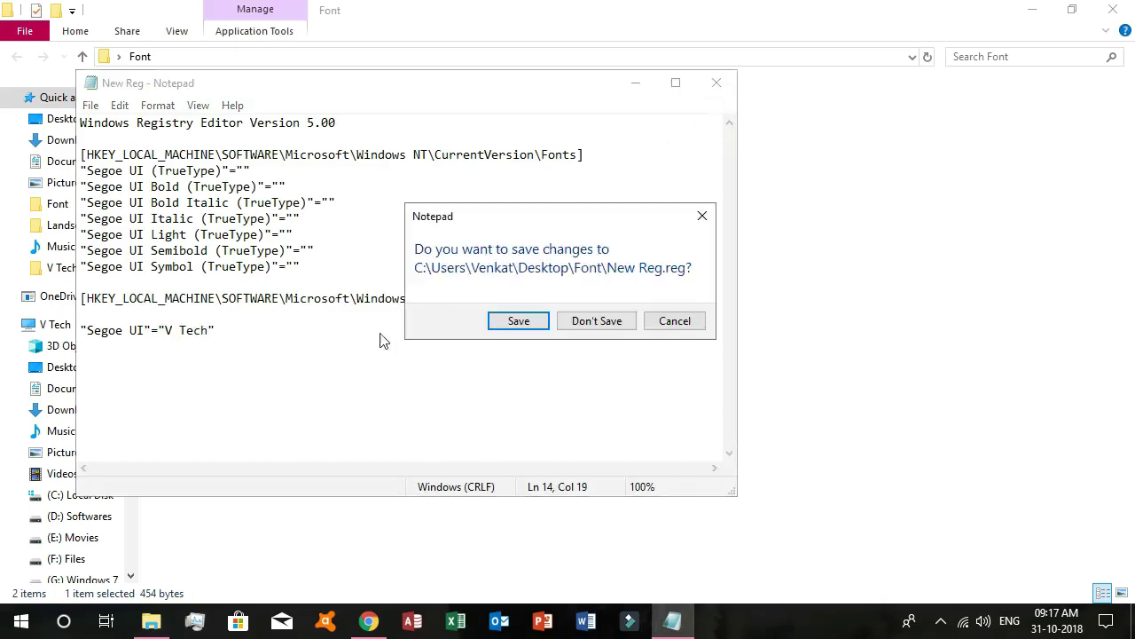
click(514, 320)
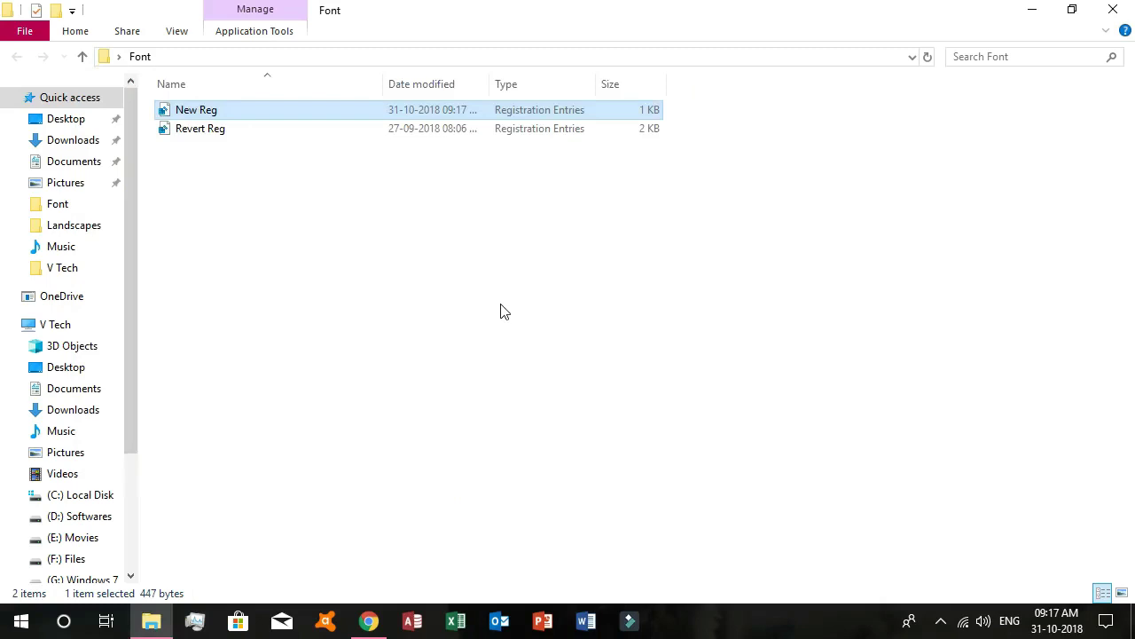
Step: Edit New Reg again, setting the Segoe UI substitute to "Comic Sans MS", and close the file with the change saved
right_click(498, 102)
click(534, 142)
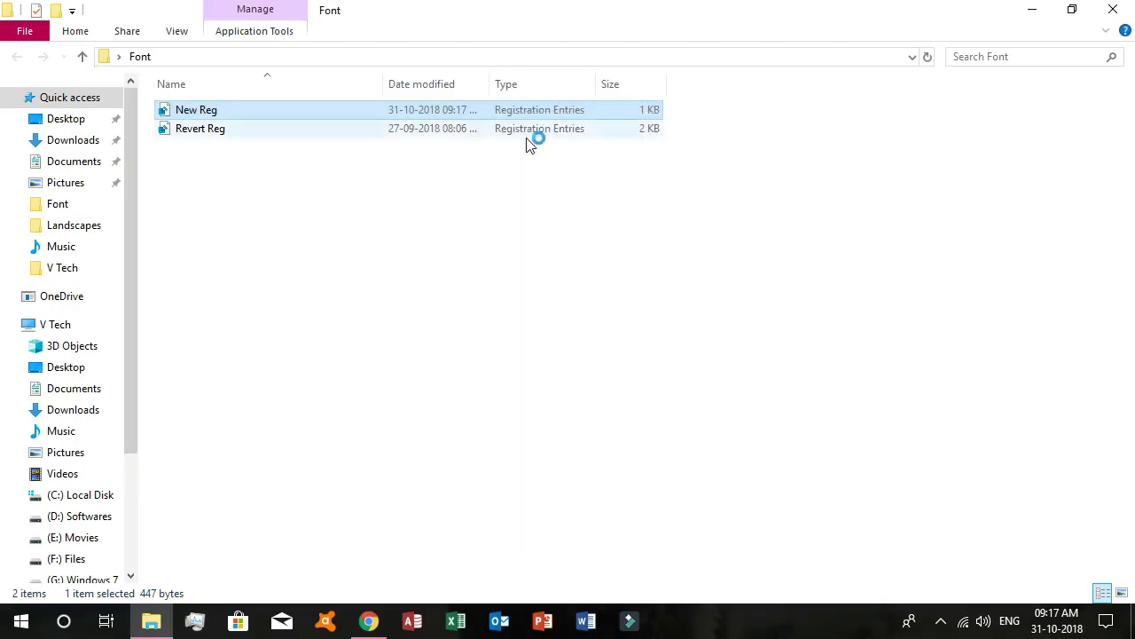
drag(211, 330, 166, 332)
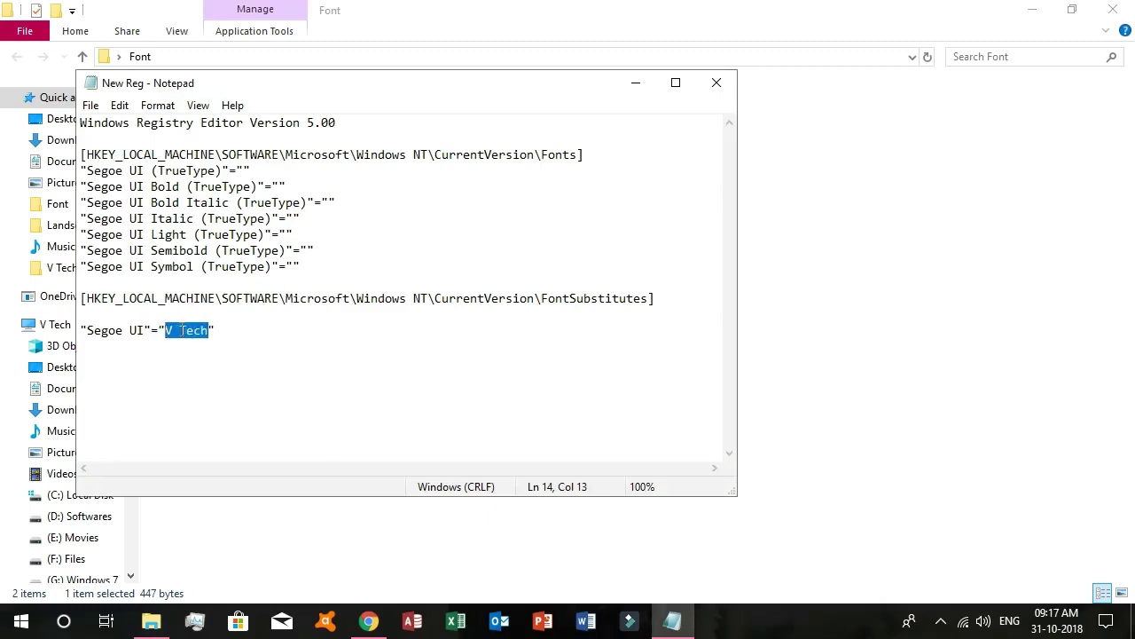
text(Comic)
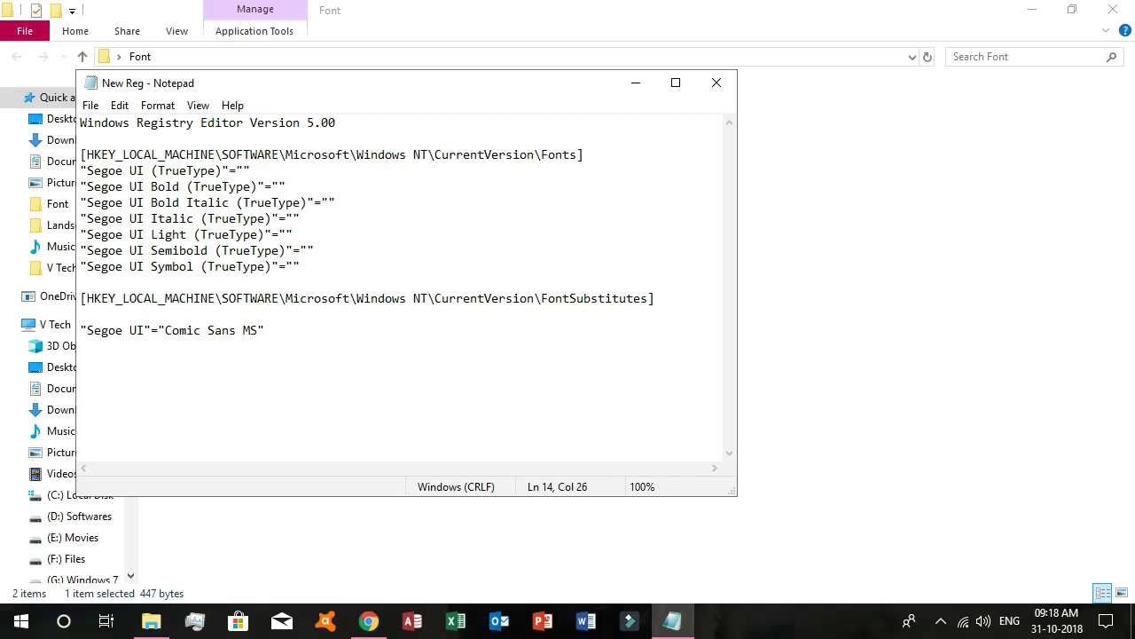
click(717, 83)
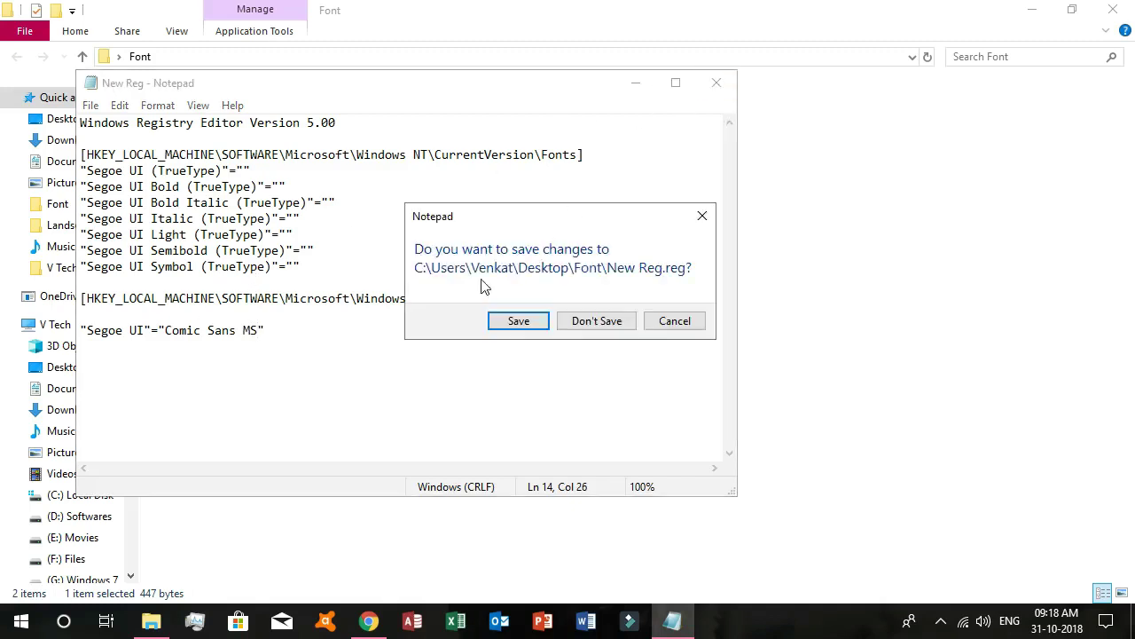
click(518, 321)
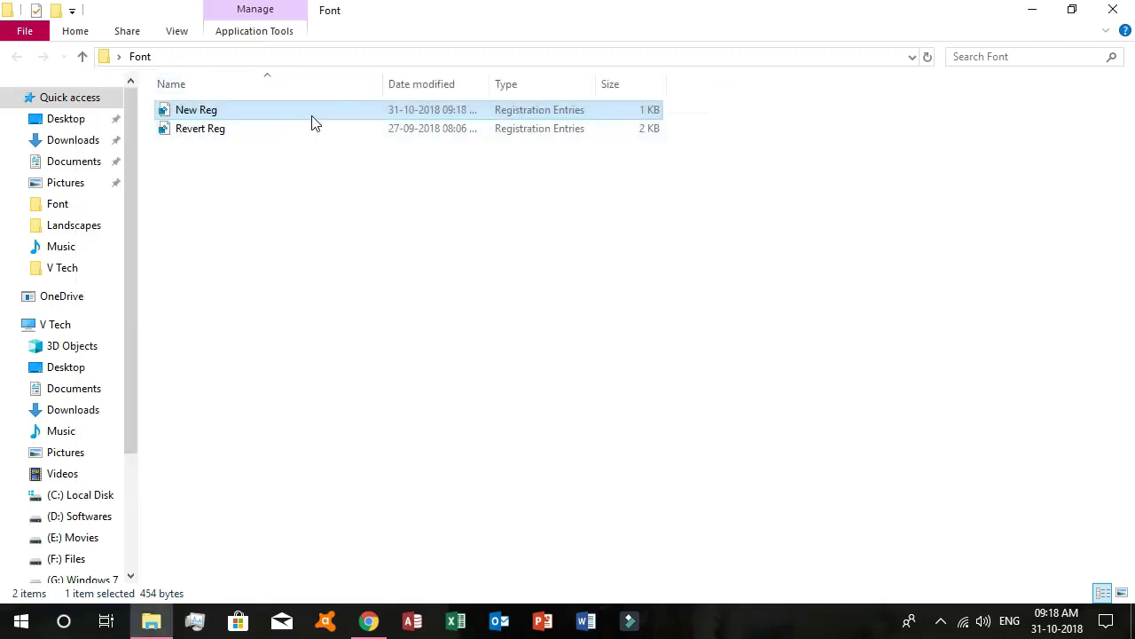
Step: Close the Font folder window and return to the desktop
click(1115, 9)
right_click(446, 237)
click(446, 254)
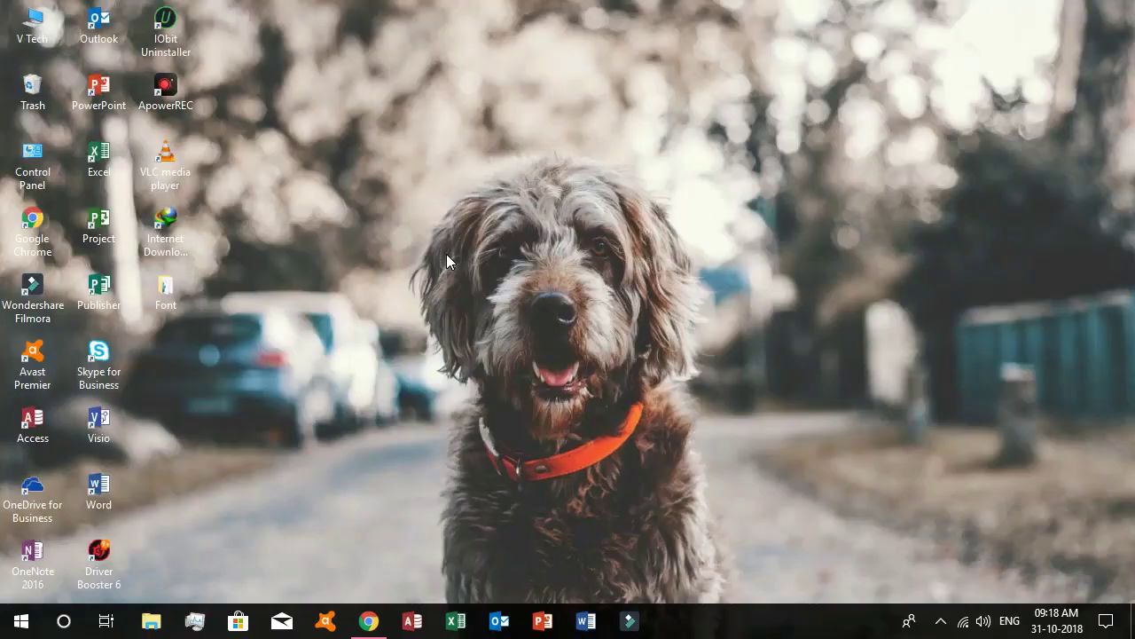